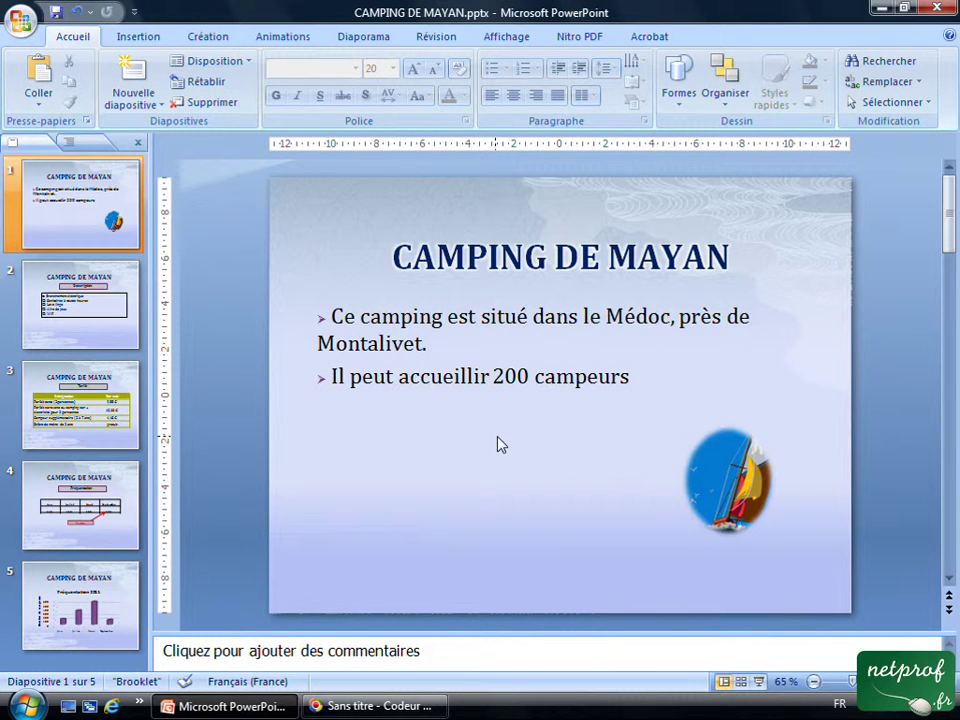
# - Switch to the Insertion ribbon tab on the Camping de Mayan title slide
pyautogui.click(137, 38)
# - Insert the Entrée.jpg photo from the POWERPOINT folder onto slide 1
pyautogui.click(78, 85)
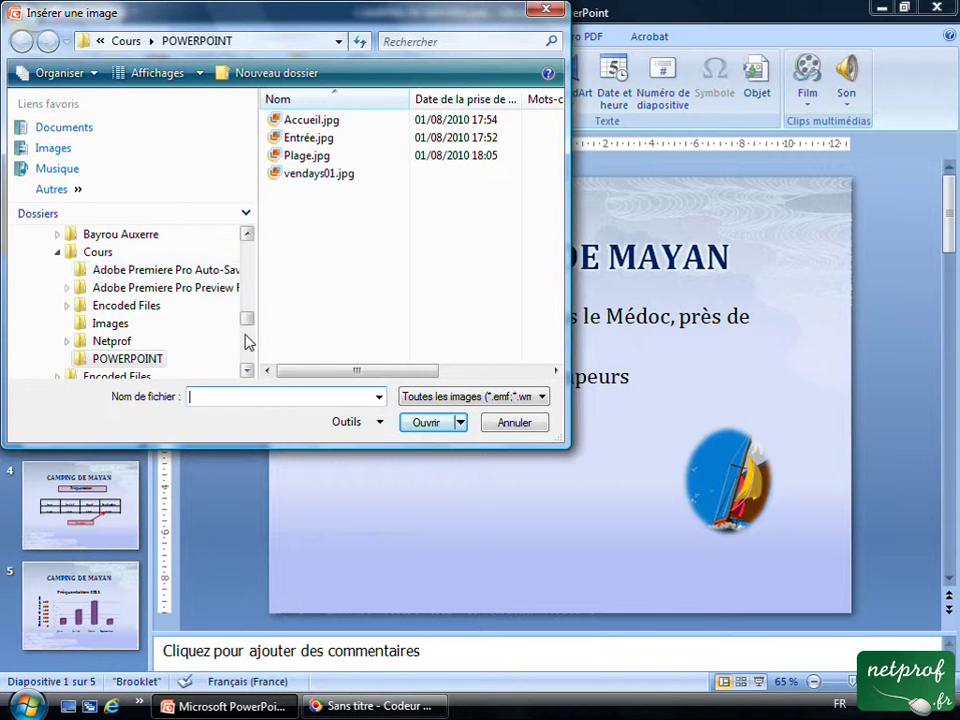
pyautogui.scroll(-2, 248, 326)
pyautogui.scroll(1, 248, 326)
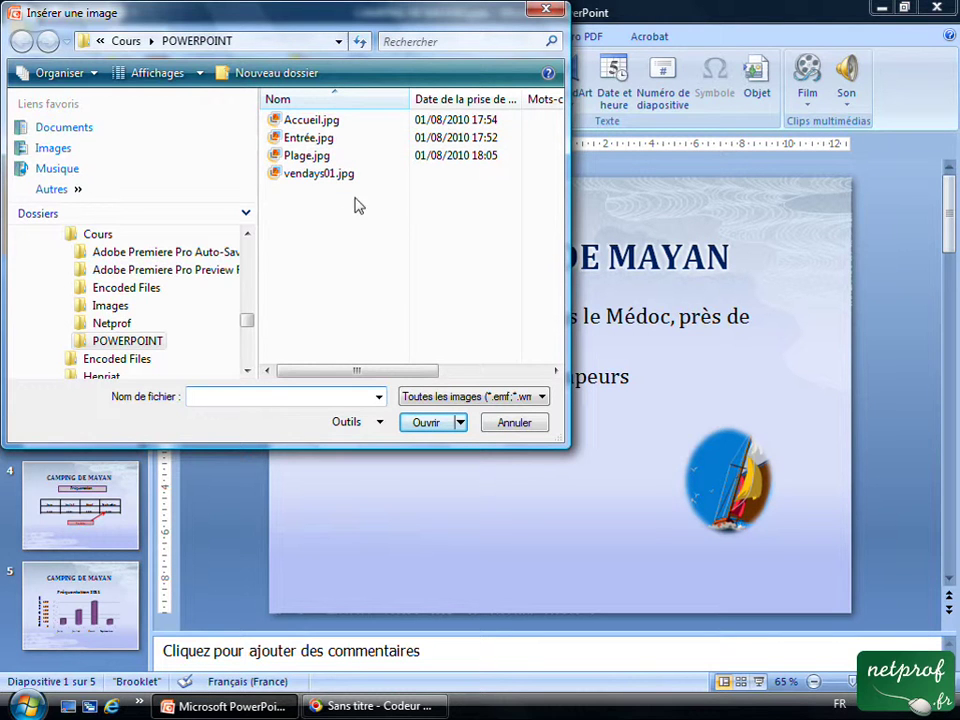
pyautogui.click(316, 138)
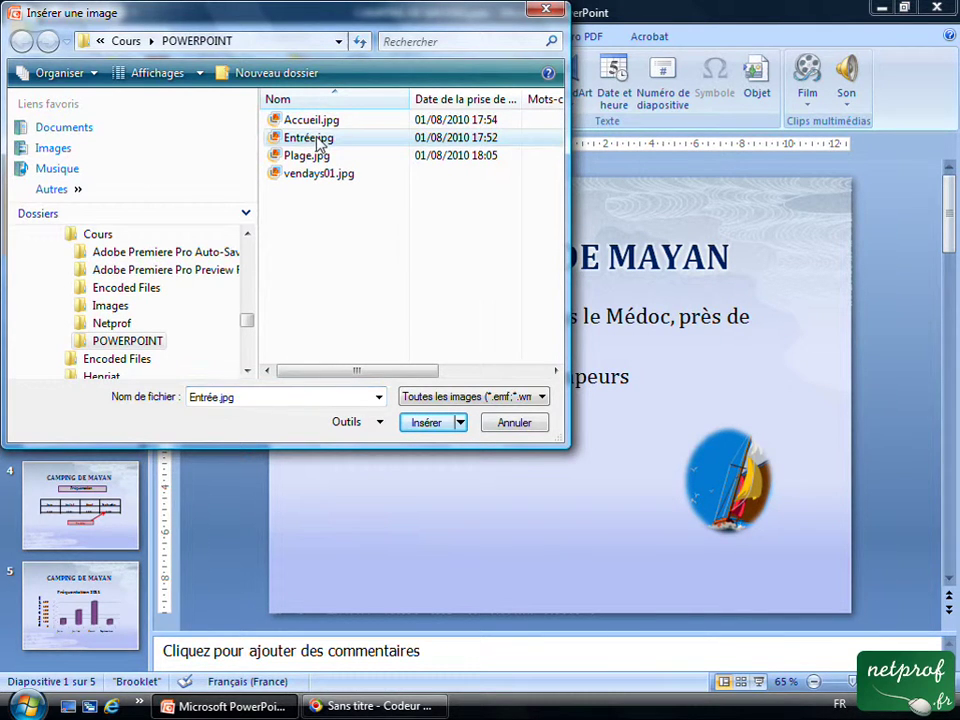
pyautogui.click(435, 426)
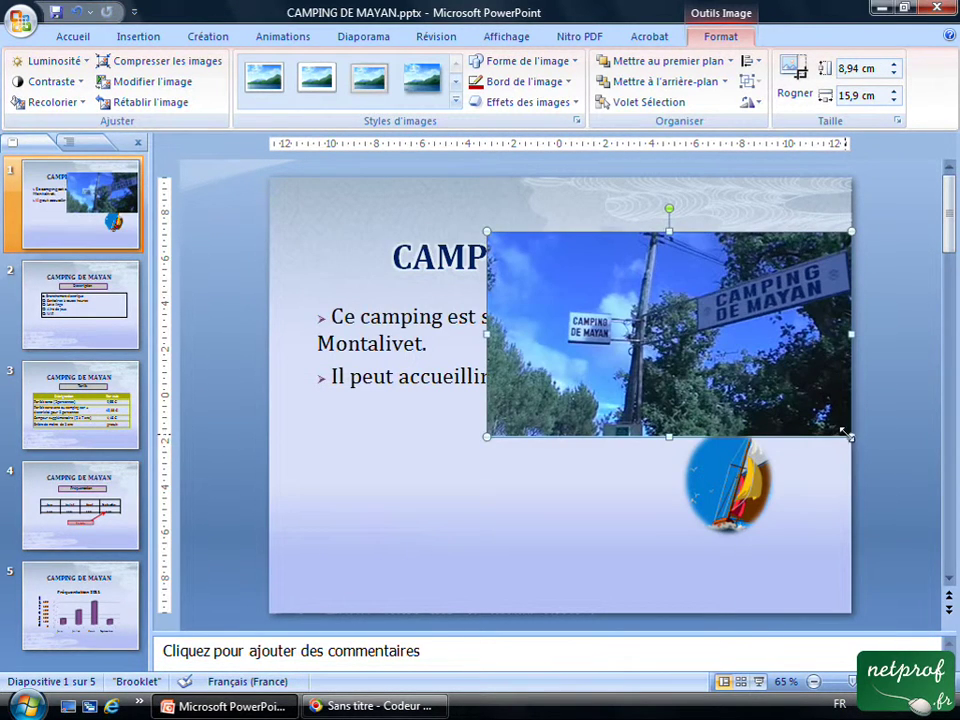
# - Shrink the Entrée.jpg photo to 3.94 × 7.01 cm and move it below the bullet text
pyautogui.moveTo(843, 432); pyautogui.dragTo(648, 322)
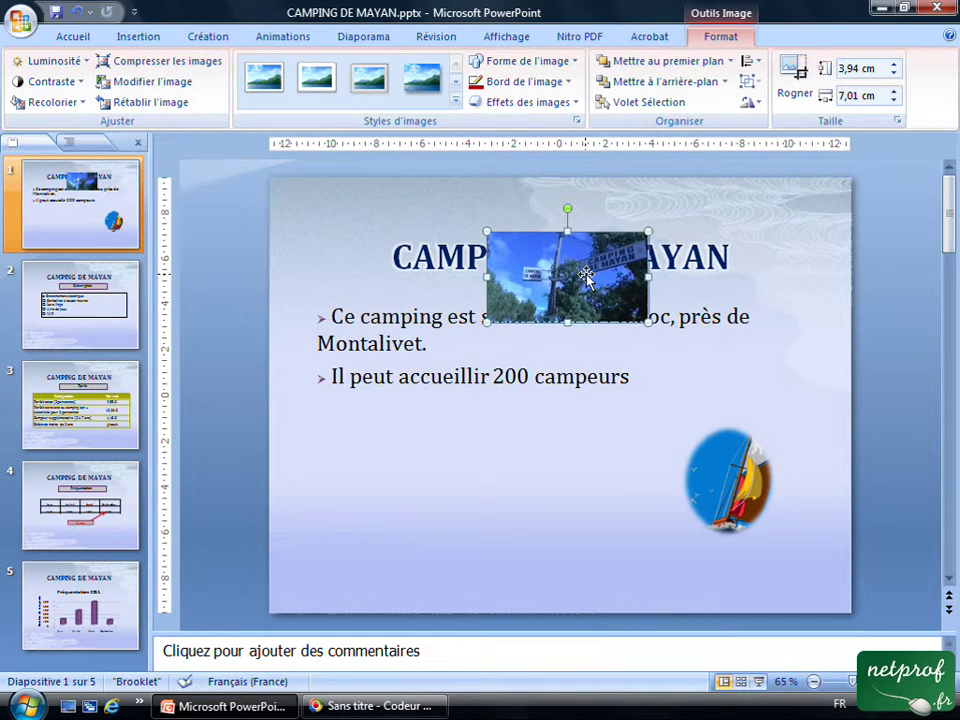
pyautogui.moveTo(586, 278); pyautogui.dragTo(418, 456)
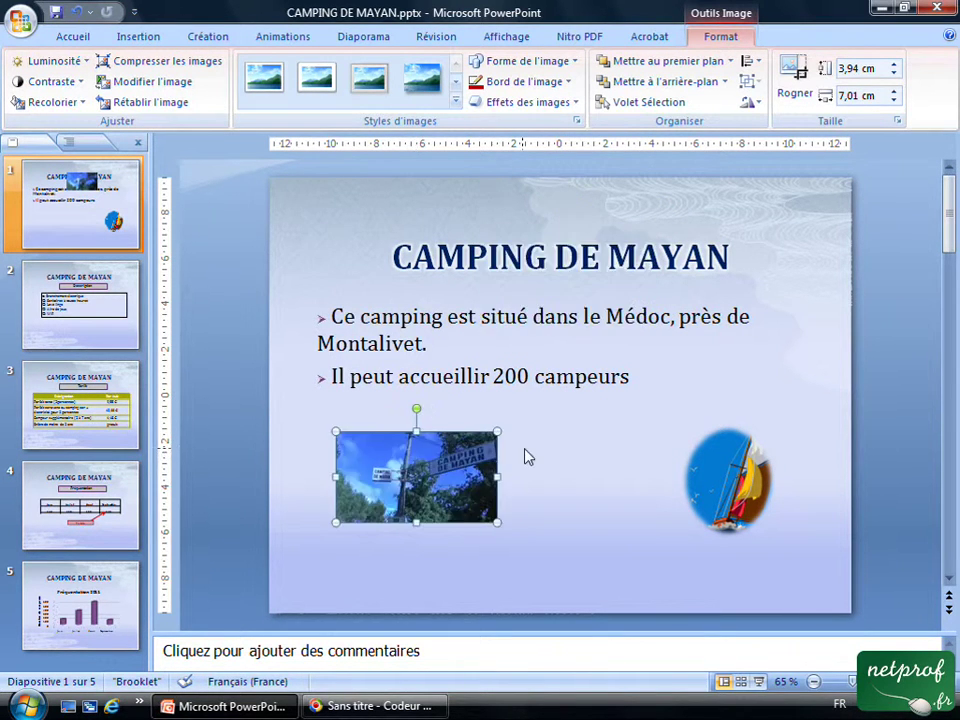
pyautogui.click(505, 415)
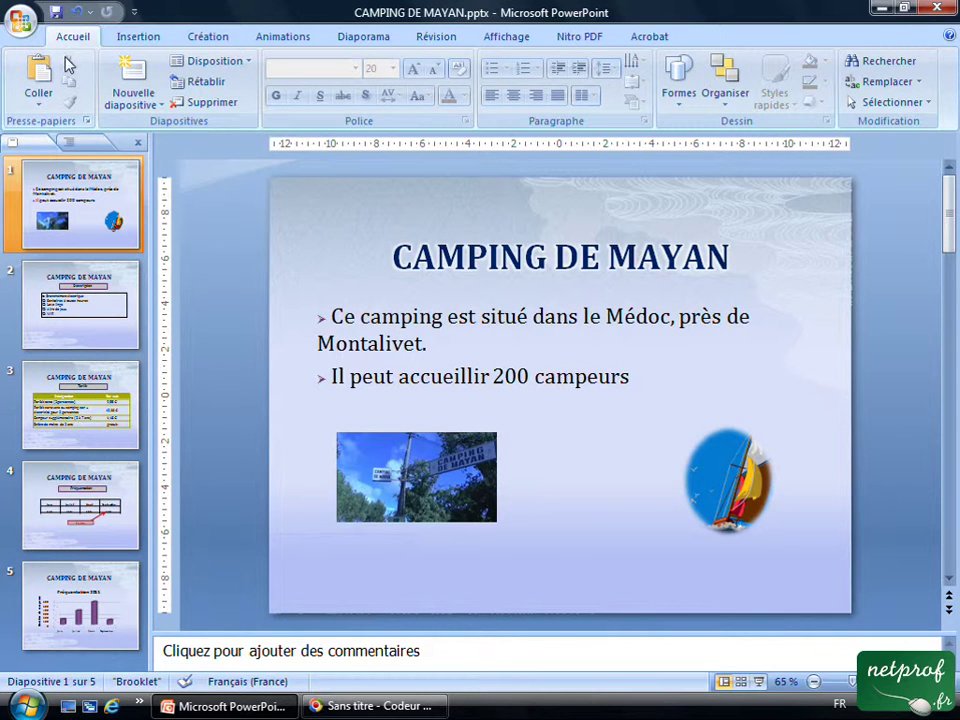
# - Insert the Présentation Diaporama.wma sound onto slide 1 using Son
pyautogui.click(155, 42)
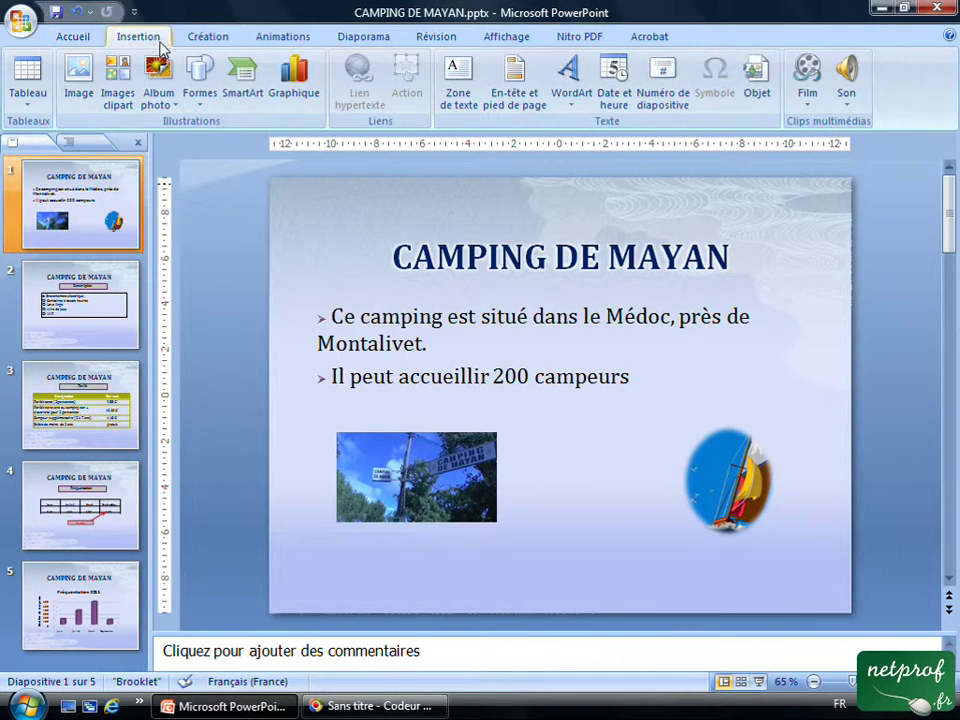
pyautogui.click(848, 97)
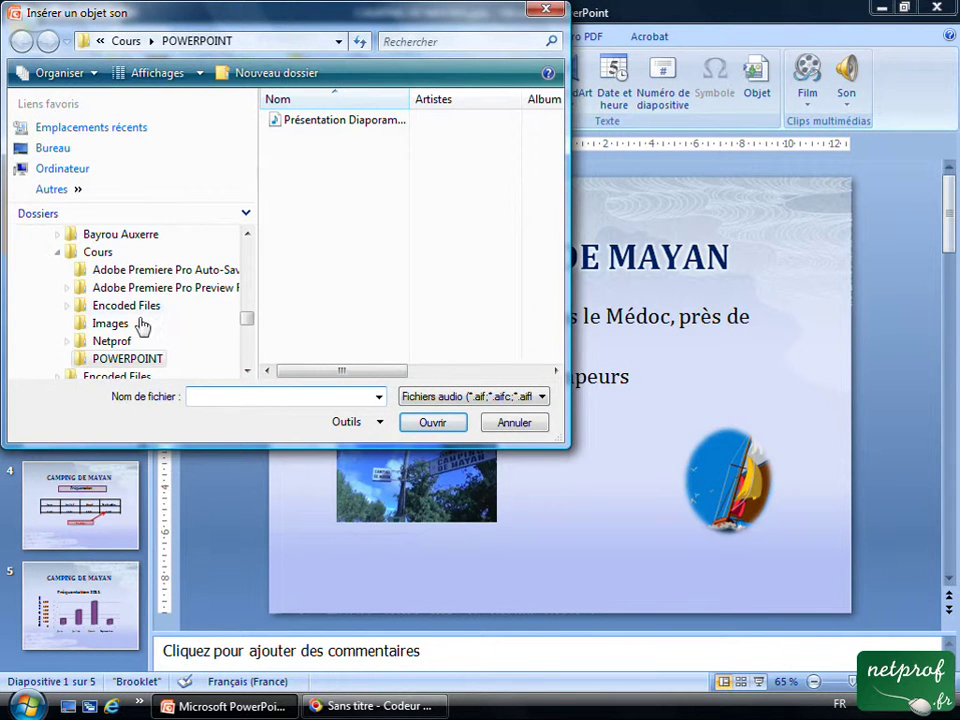
pyautogui.click(327, 122)
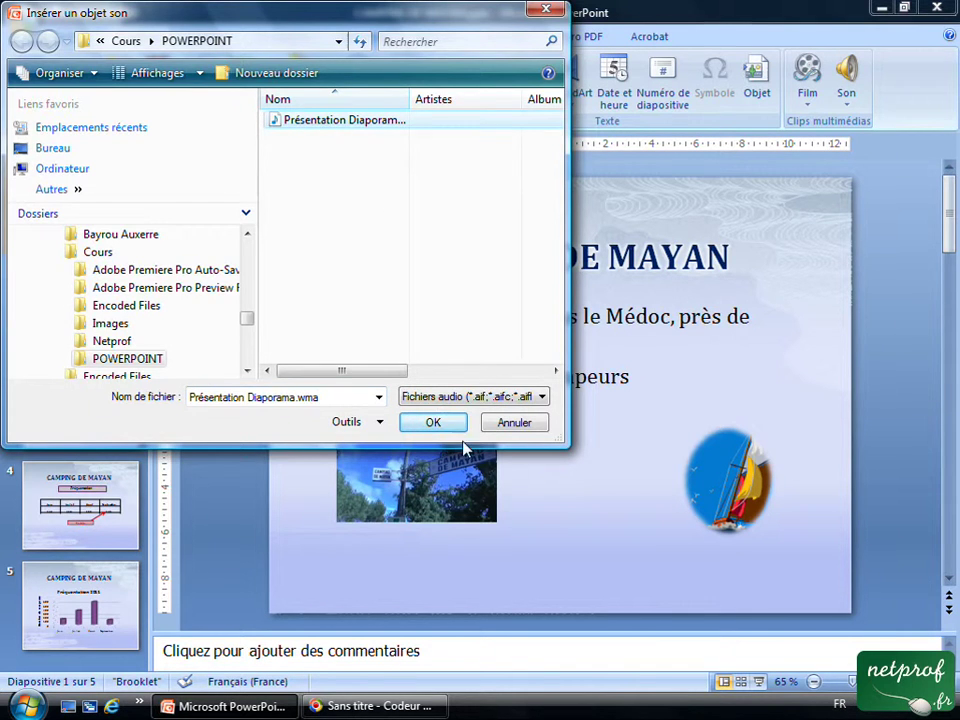
pyautogui.click(440, 426)
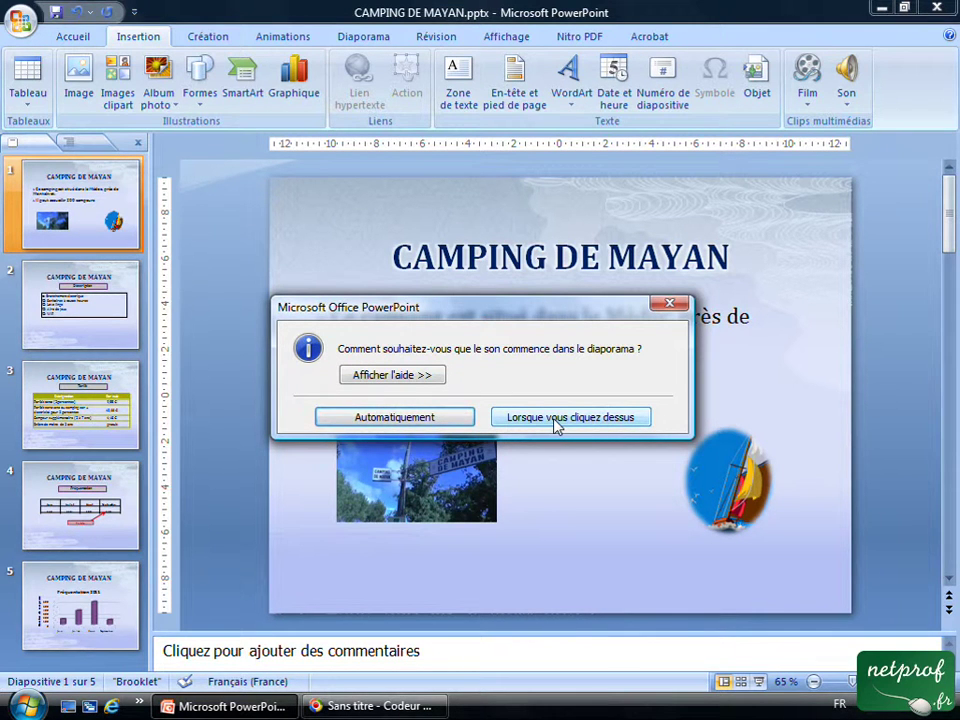
# - Set the sound to play on click and place its speaker icon below the sailboat image
pyautogui.click(564, 419)
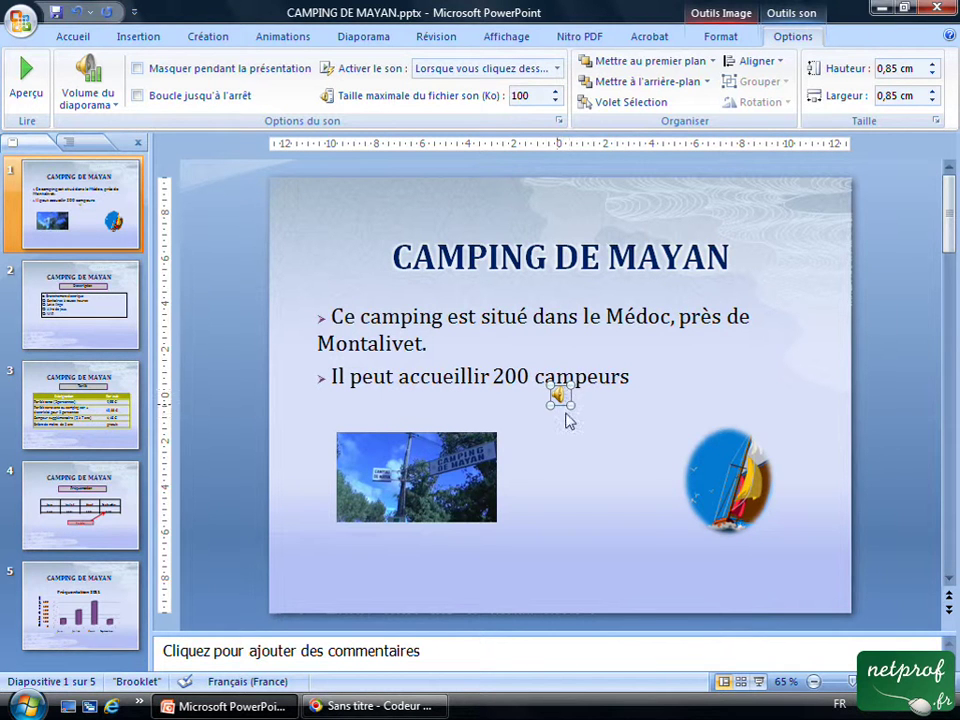
pyautogui.moveTo(566, 401)
pyautogui.mouseDown()
pyautogui.moveTo(385, 556)
pyautogui.moveTo(795, 563)
pyautogui.mouseUp()
pyautogui.moveTo(795, 563); pyautogui.dragTo(802, 552)
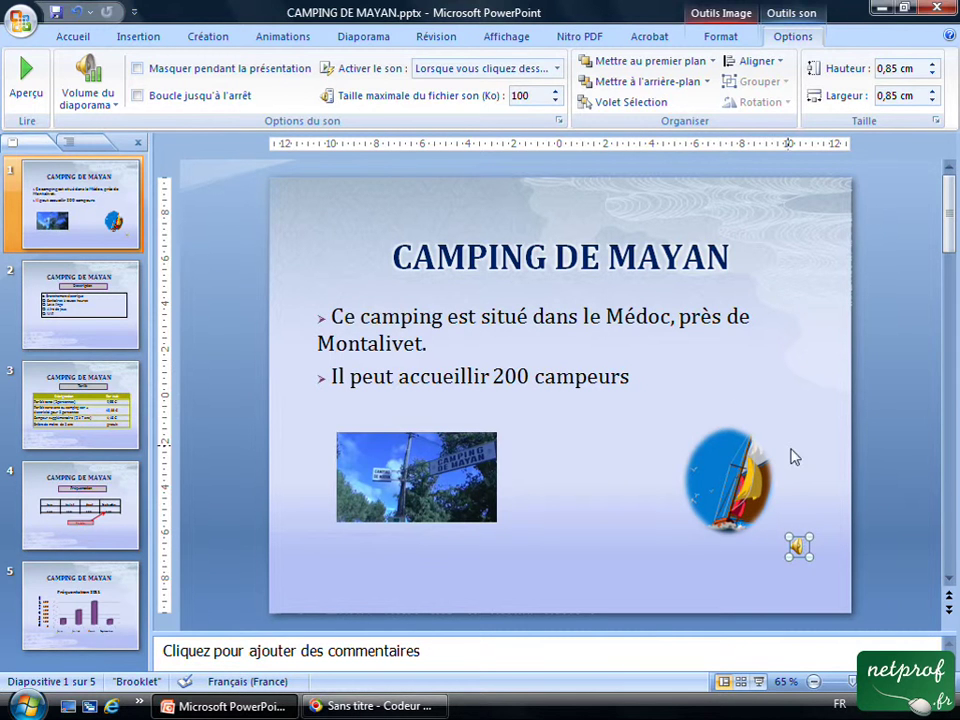
pyautogui.click(729, 371)
pyautogui.click(519, 514)
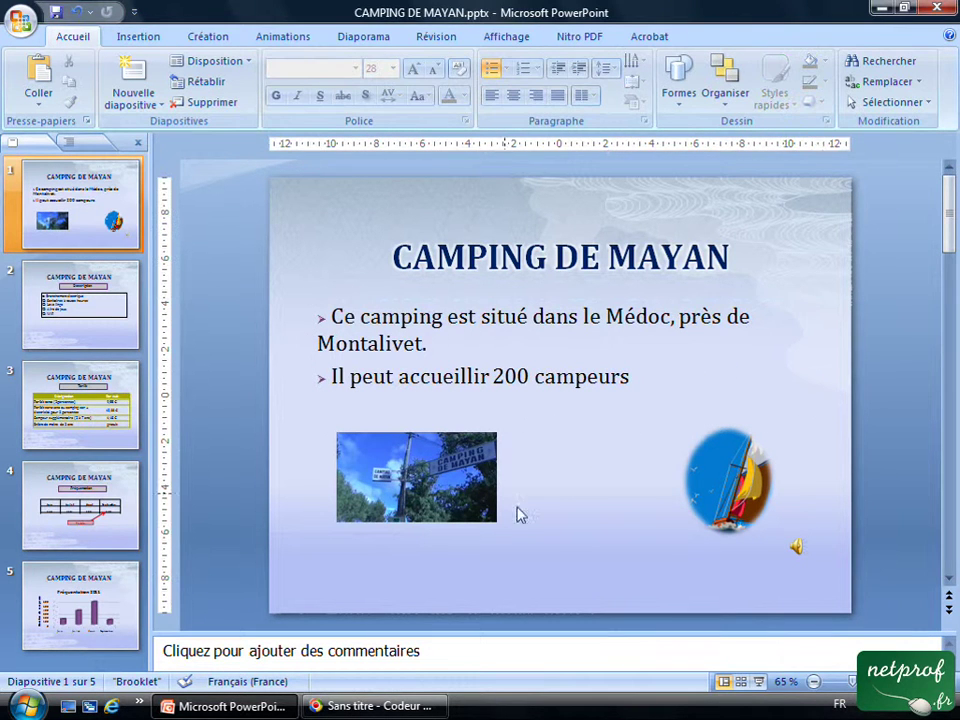
pyautogui.click(795, 549)
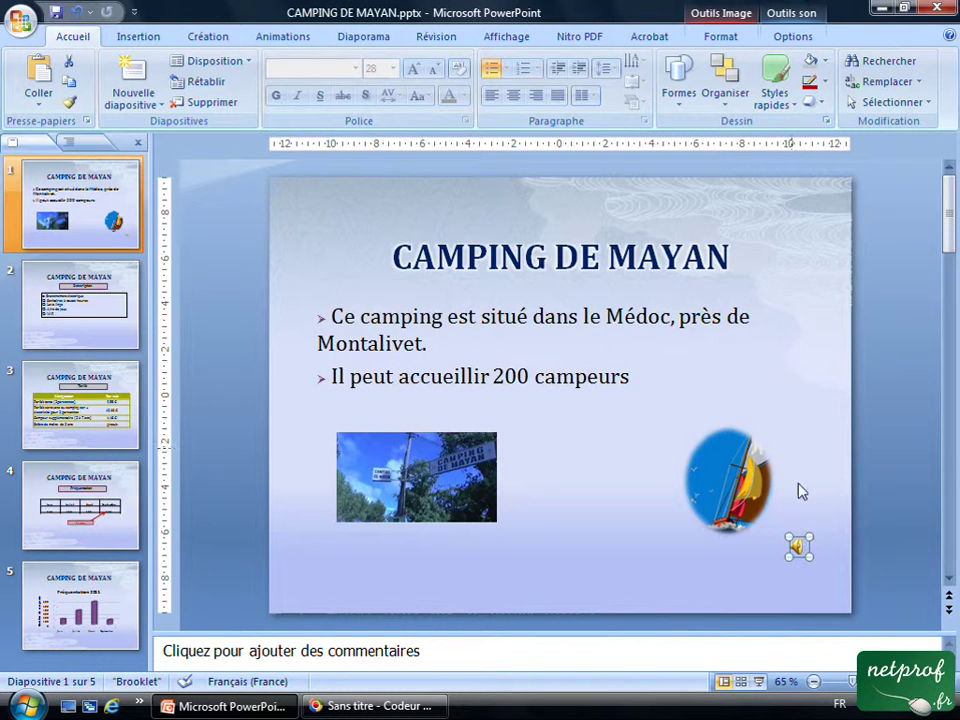
pyautogui.click(780, 330)
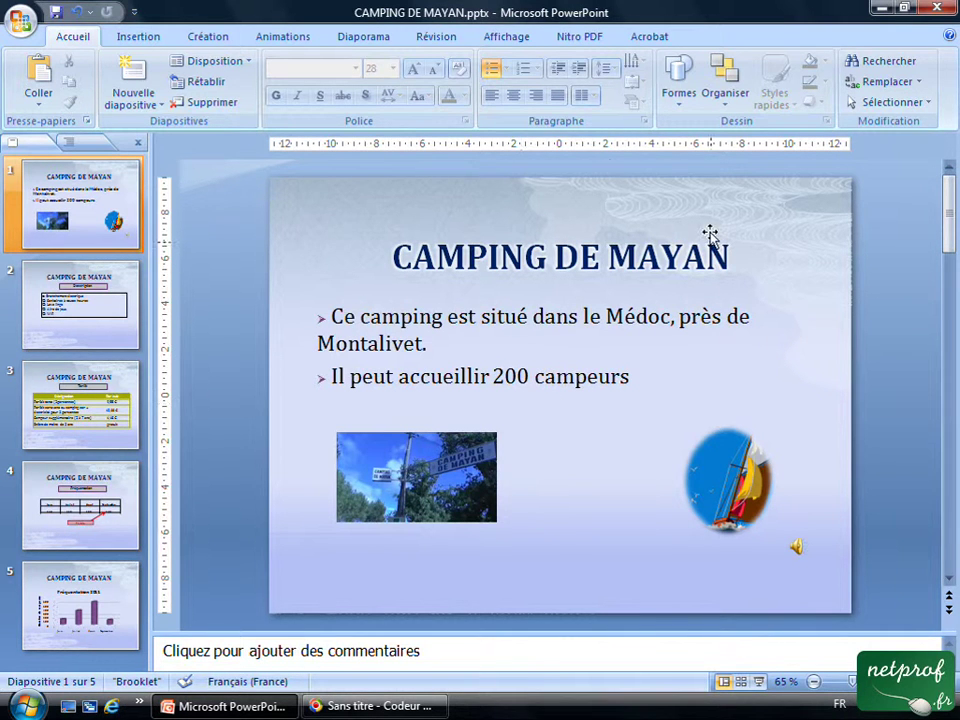
pyautogui.click(384, 47)
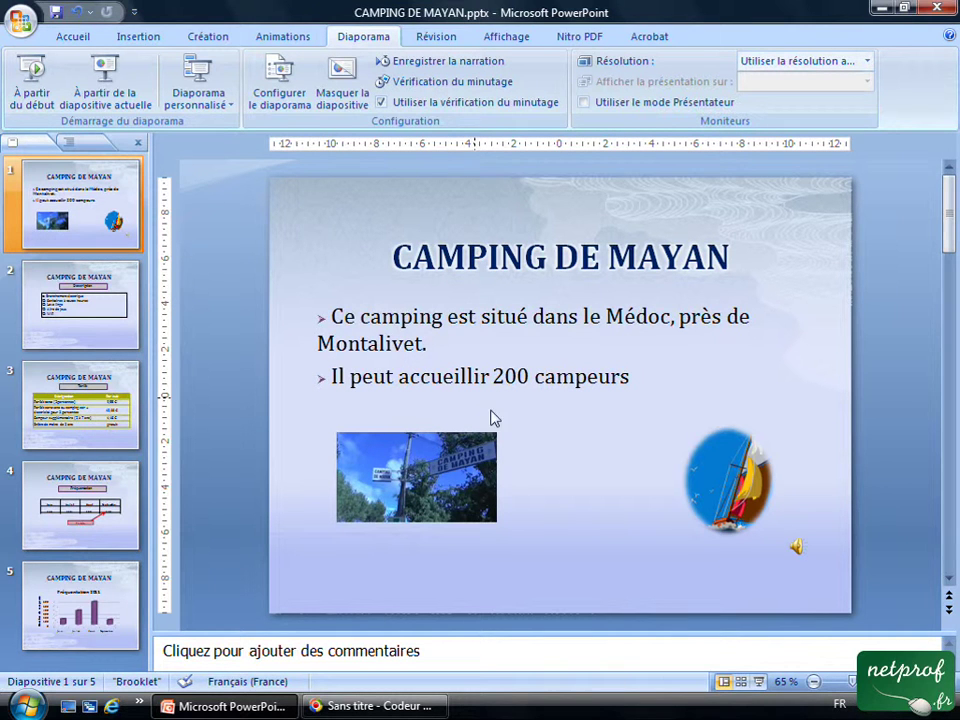
pyautogui.click(32, 75)
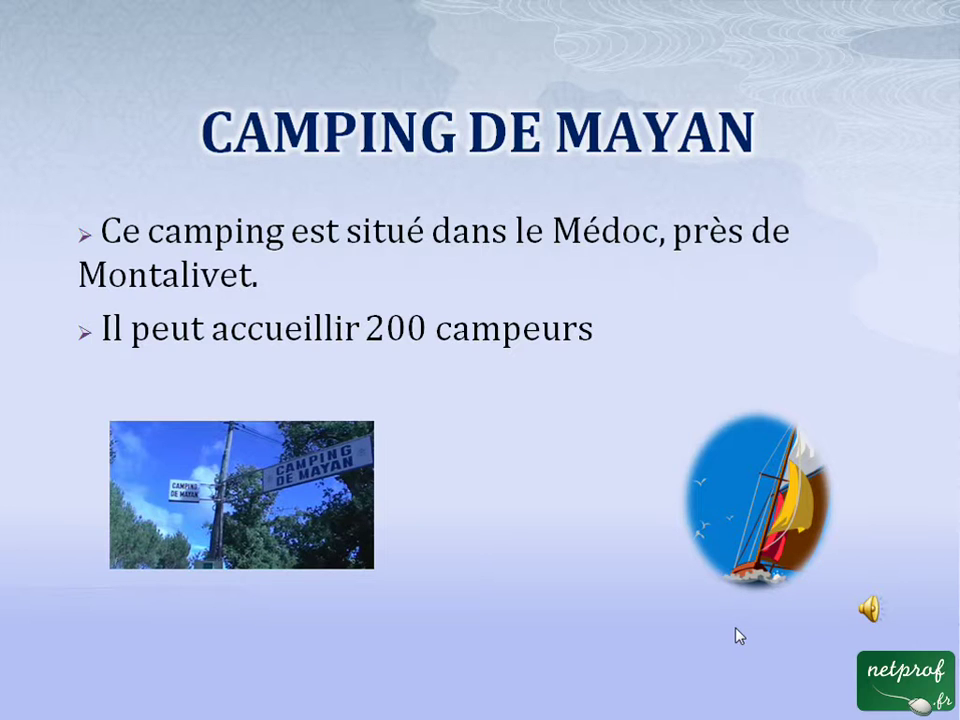
pyautogui.click(681, 536)
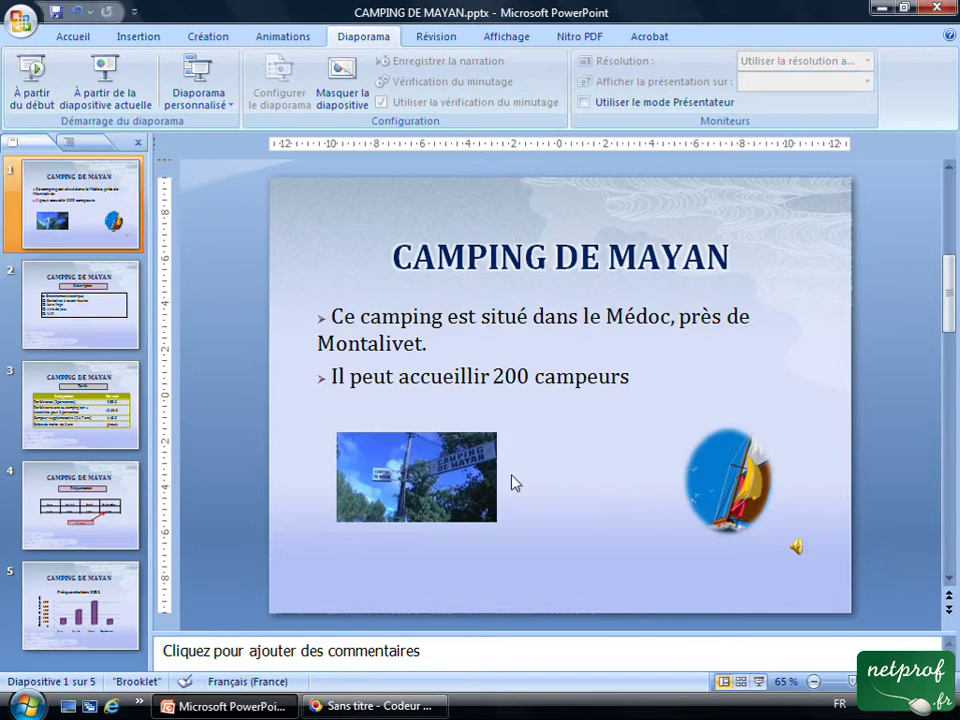
pyautogui.click(79, 213)
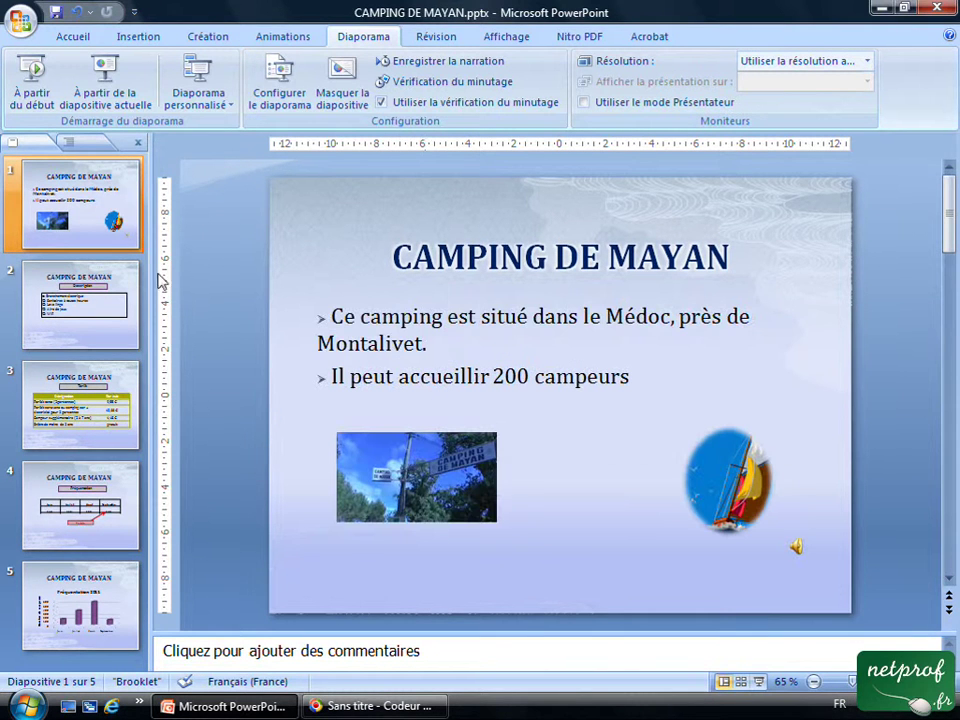
# - Add a new blank slide 6 after the Fréquentation 2011 chart slide
pyautogui.click(118, 595)
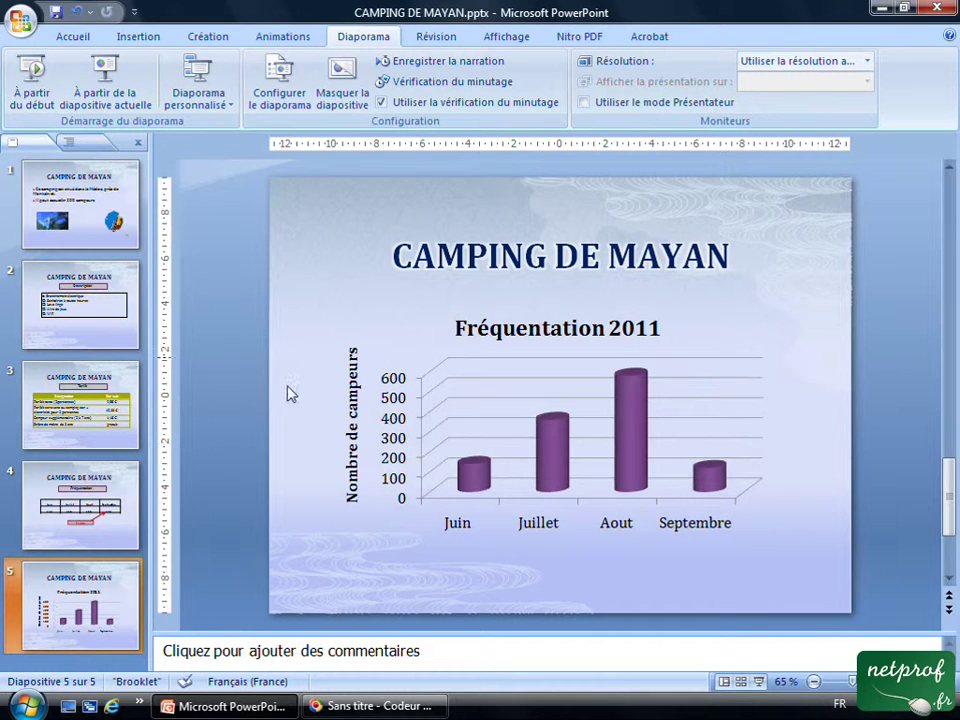
pyautogui.click(70, 36)
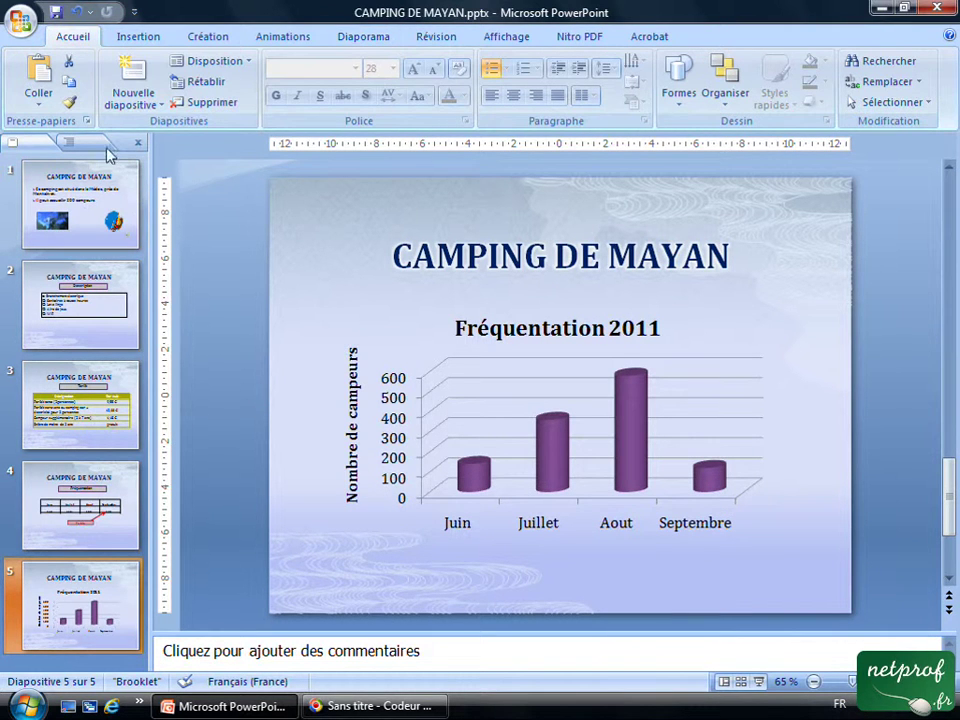
pyautogui.click(160, 103)
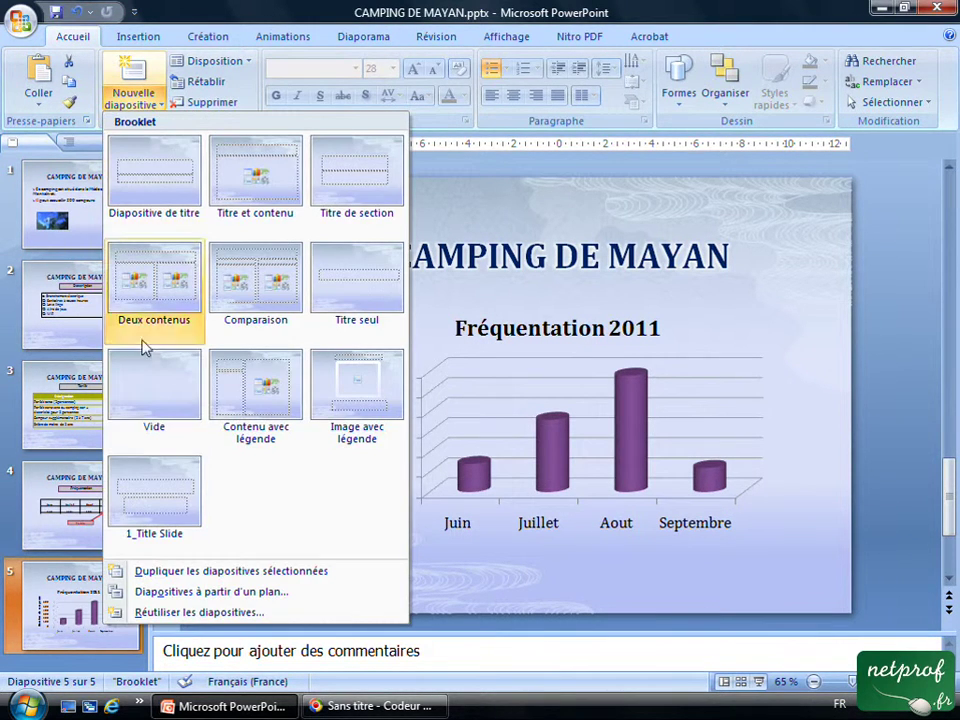
pyautogui.click(154, 386)
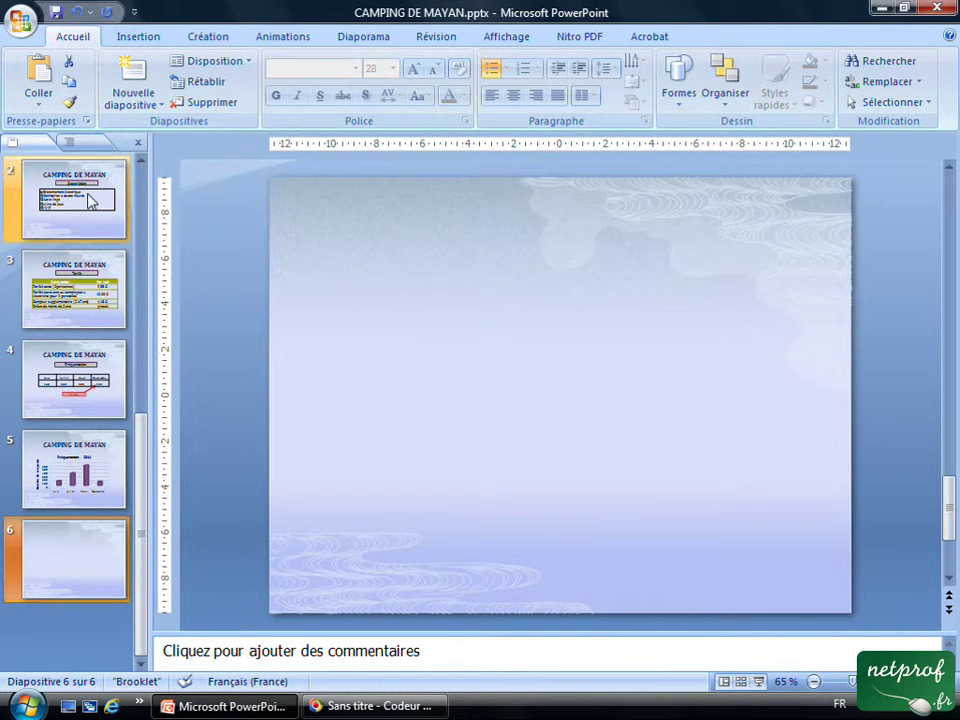
# - Copy the CAMPING DE MAYAN title from slide 4 and paste it onto slide 6
pyautogui.click(90, 362)
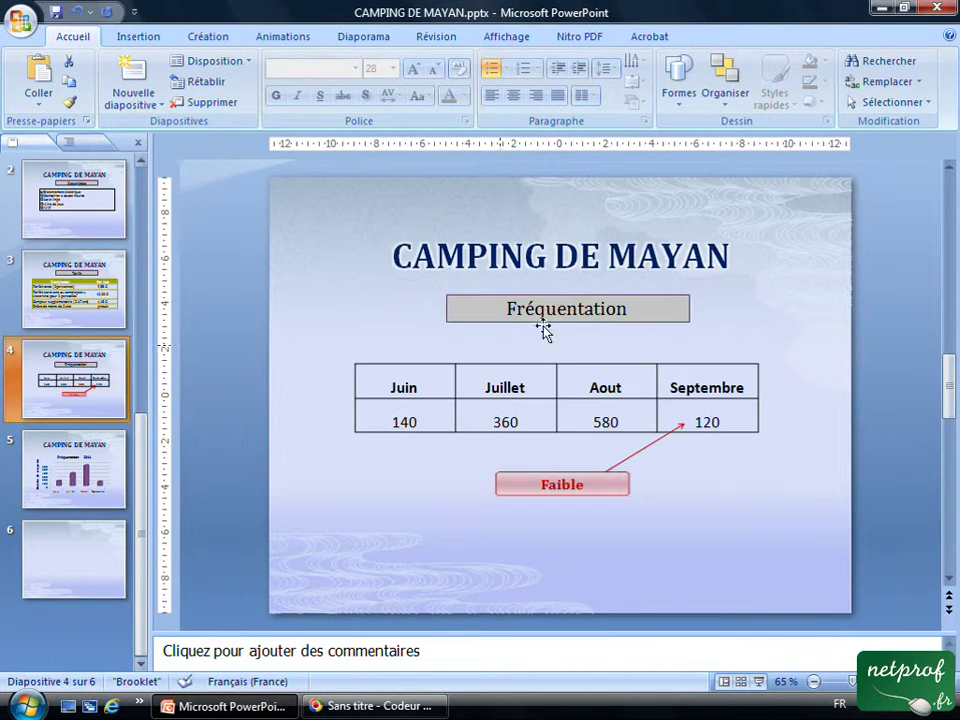
pyautogui.click(519, 258)
pyautogui.rightClick(519, 258)
pyautogui.click(500, 233)
pyautogui.rightClick(501, 231)
pyautogui.click(82, 556)
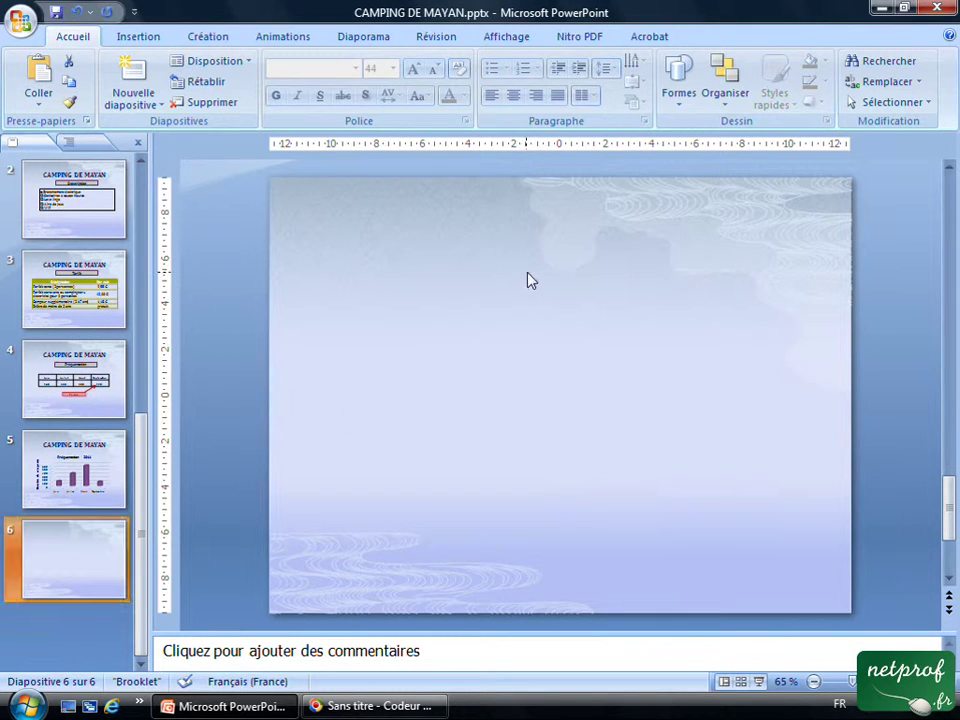
pyautogui.rightClick(528, 277)
pyautogui.click(591, 330)
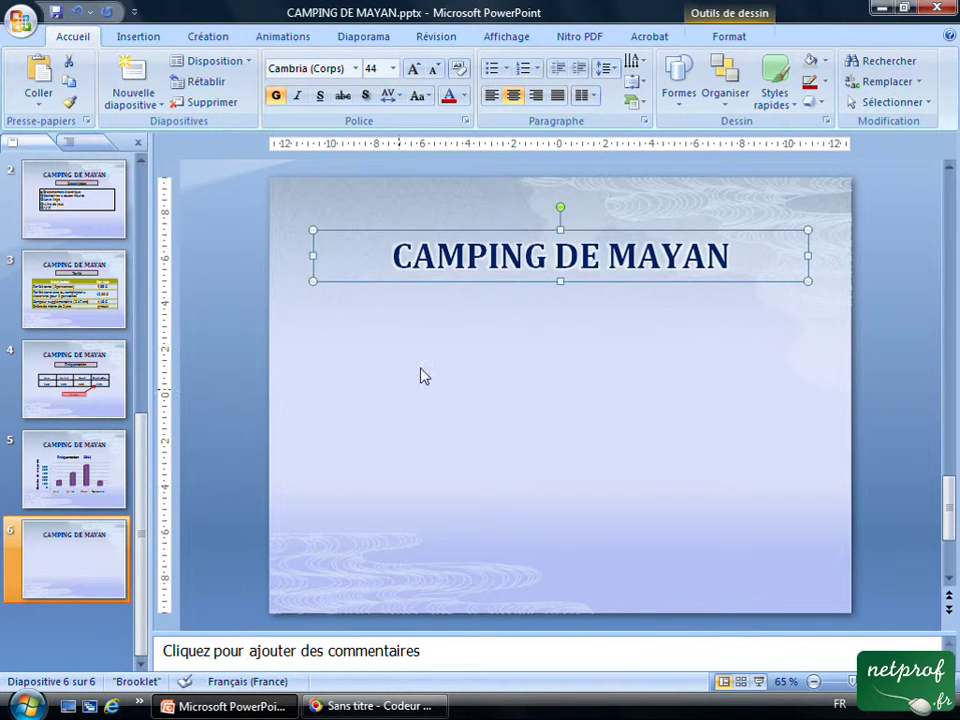
pyautogui.click(86, 373)
# - Copy the Fréquentation label from slide 4 and paste it onto slide 6
pyautogui.click(531, 328)
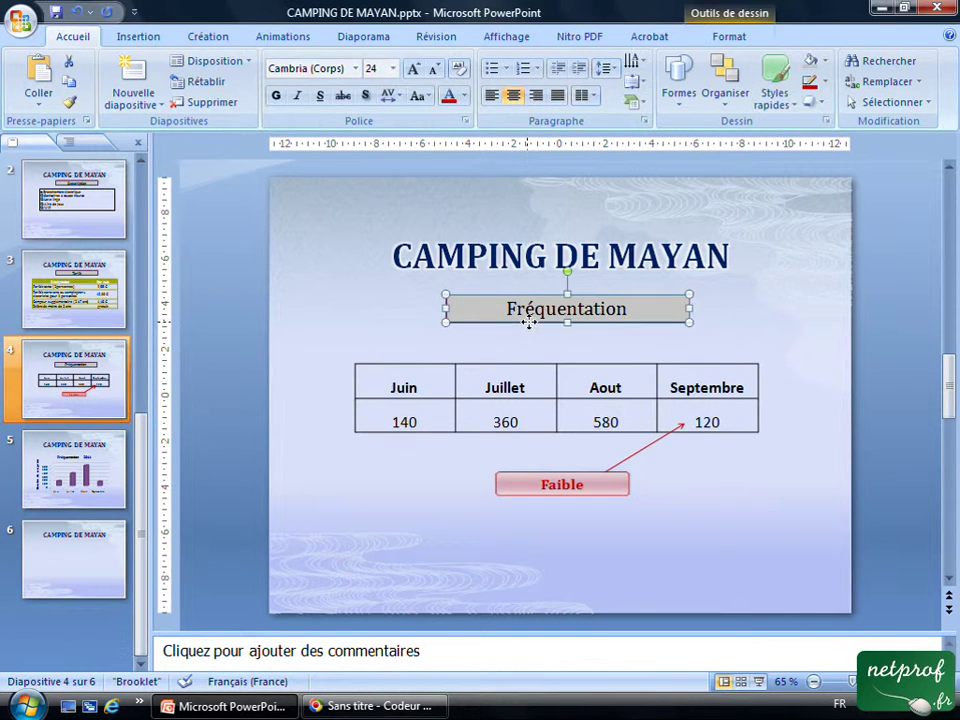
pyautogui.rightClick(531, 327)
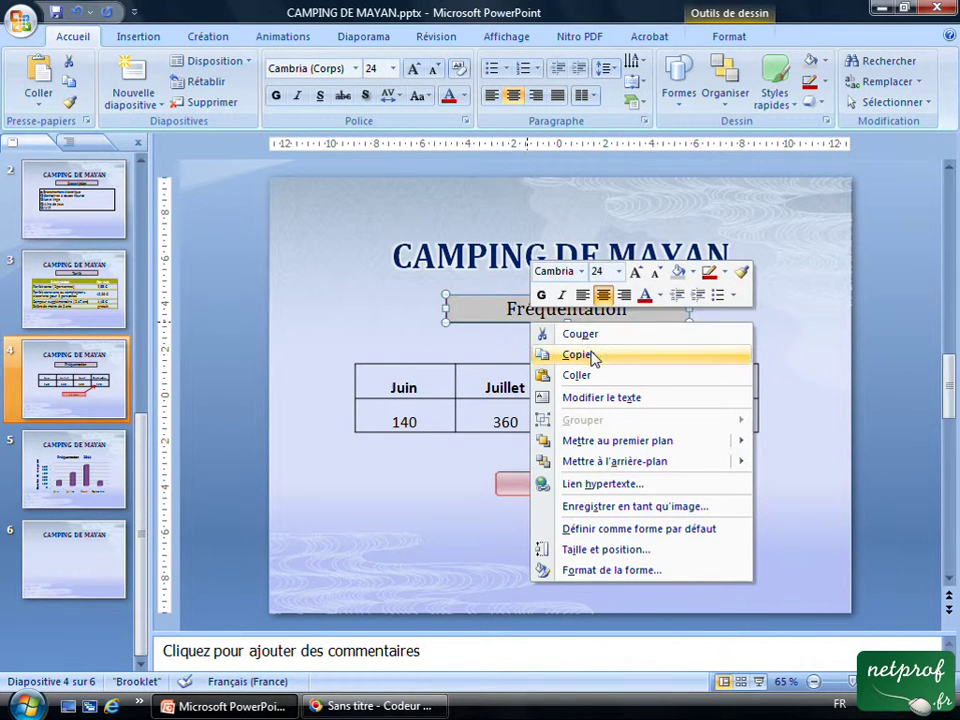
pyautogui.click(586, 354)
pyautogui.click(116, 566)
pyautogui.rightClick(510, 330)
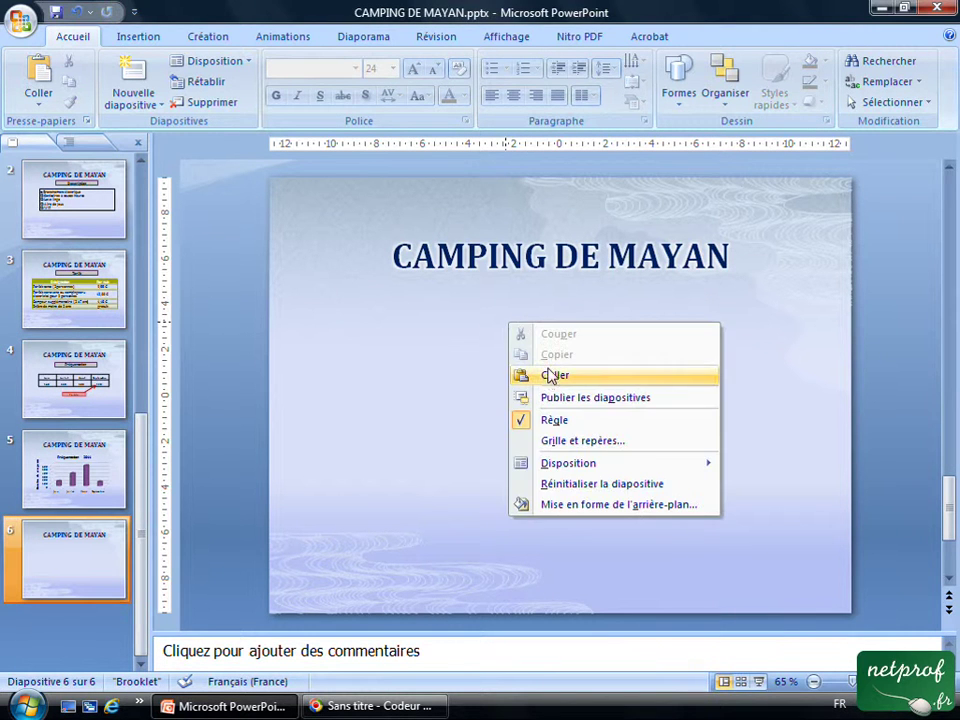
pyautogui.click(555, 375)
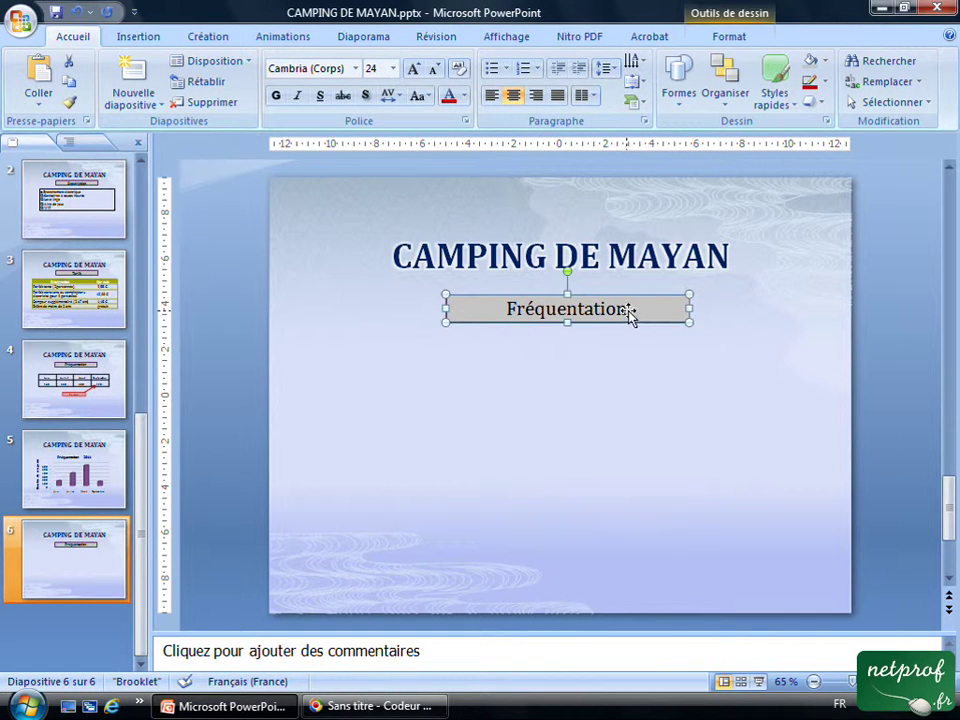
# - Replace the pasted label's text with 'Mounaques'
pyautogui.moveTo(631, 316); pyautogui.dragTo(519, 311)
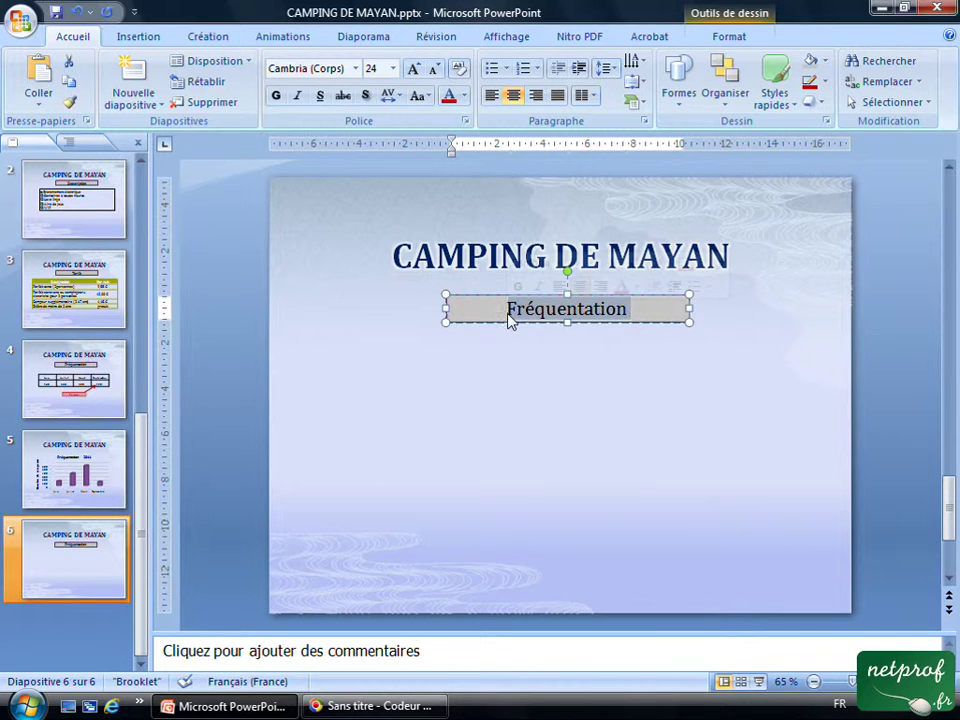
pyautogui.write('Mounaques')
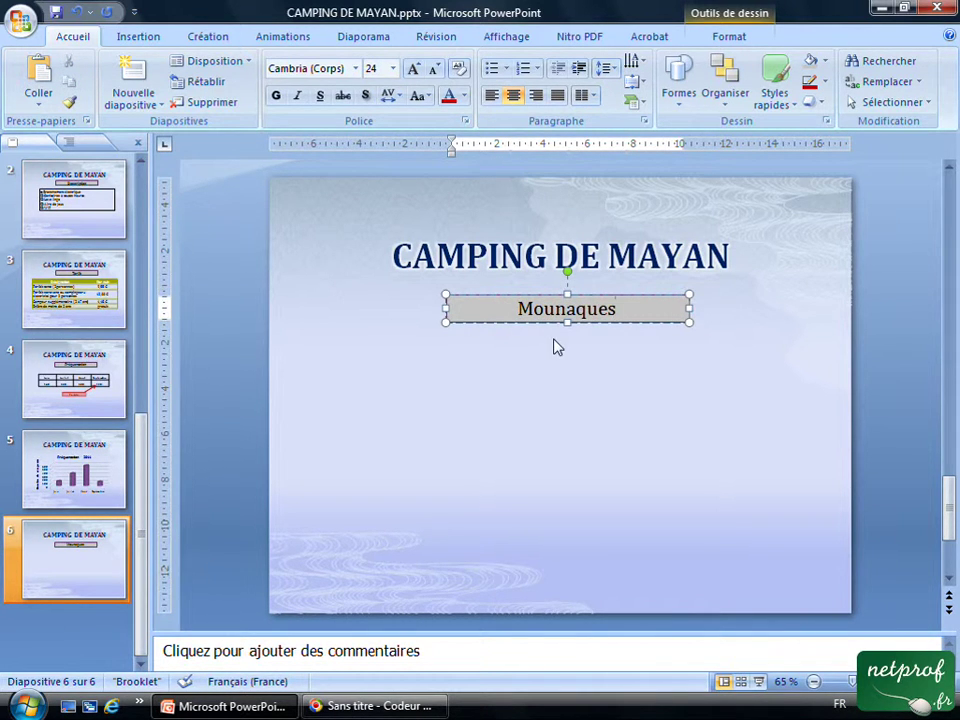
pyautogui.click(551, 345)
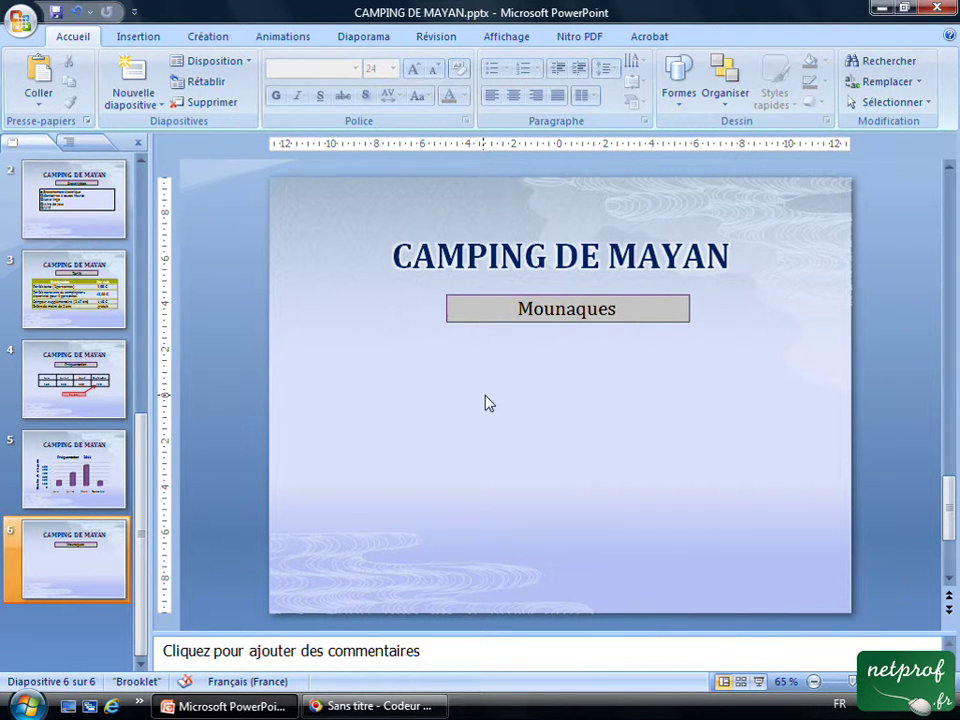
# - Insert the Mounaques.mpg movie on slide 6, set to start when clicked
pyautogui.click(140, 36)
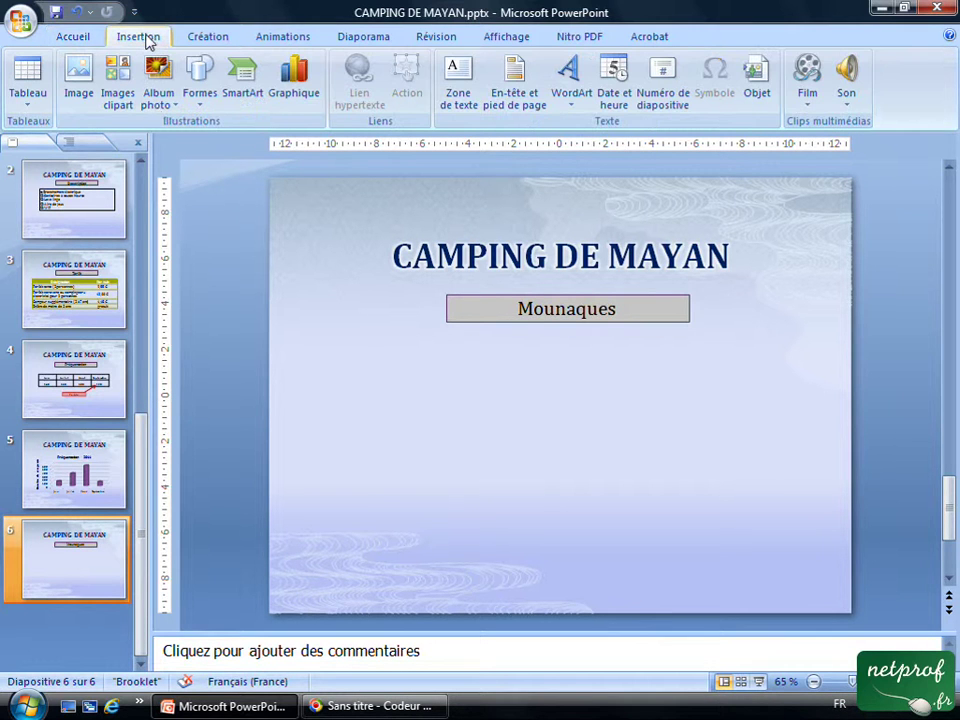
pyautogui.click(808, 72)
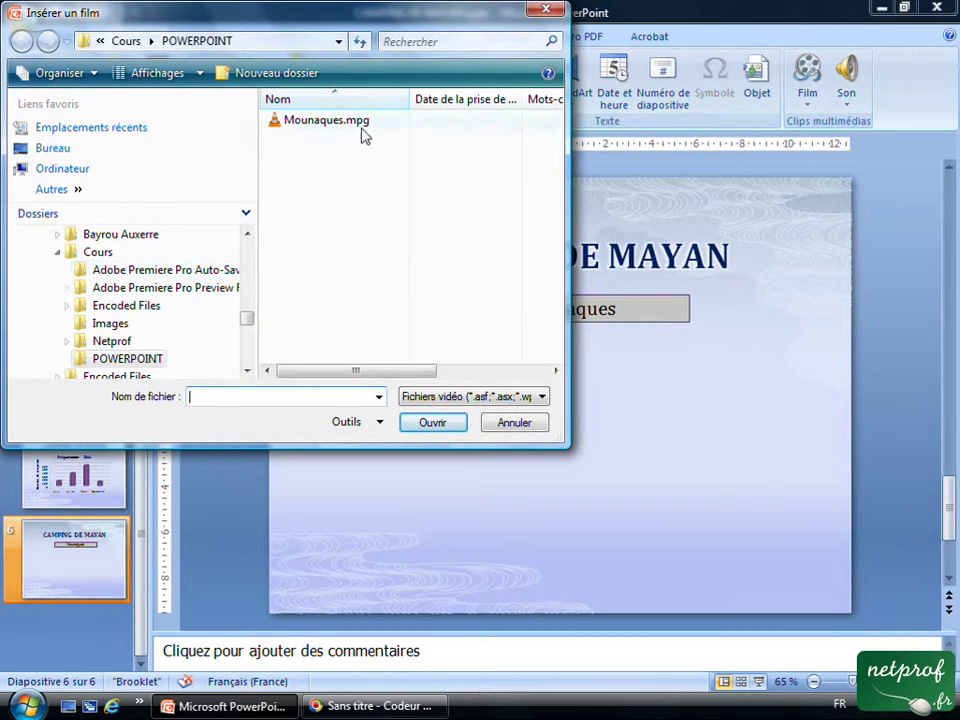
pyautogui.click(310, 124)
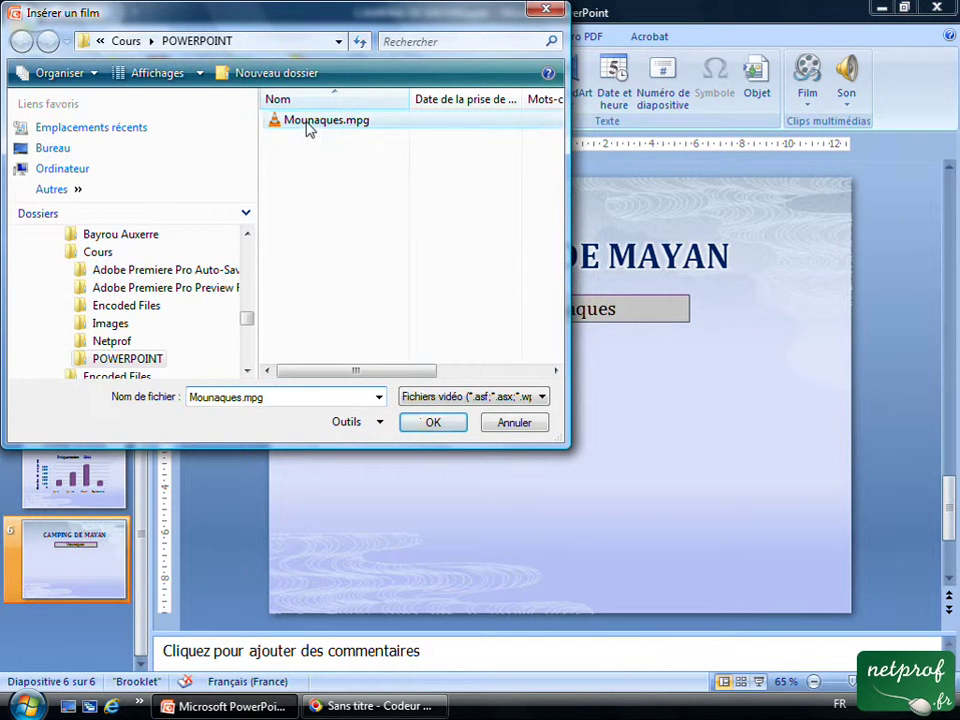
pyautogui.click(432, 422)
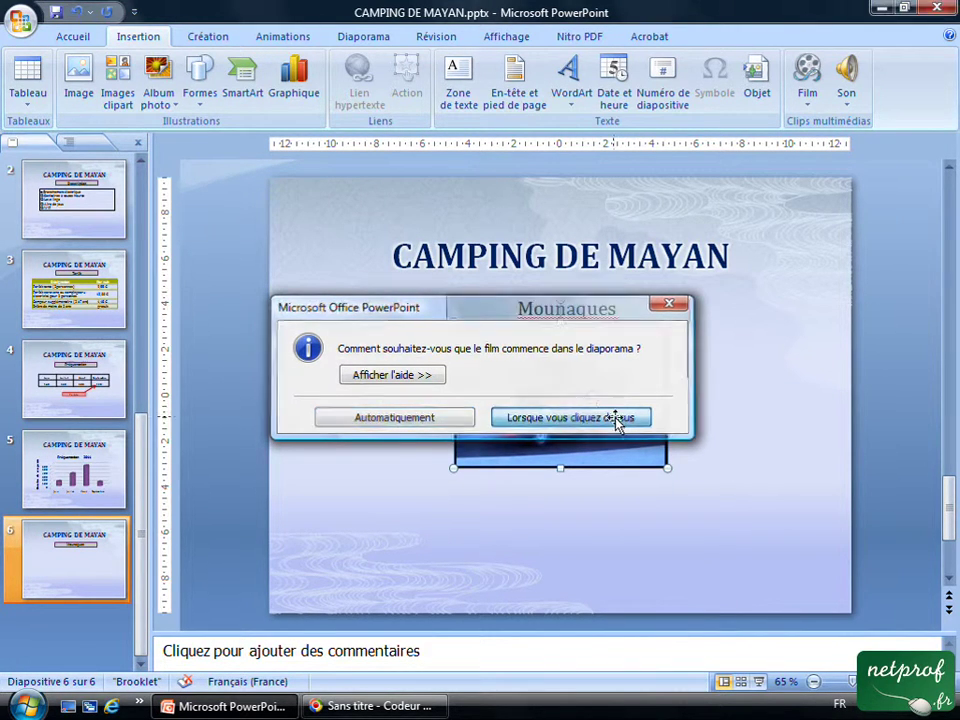
pyautogui.click(617, 418)
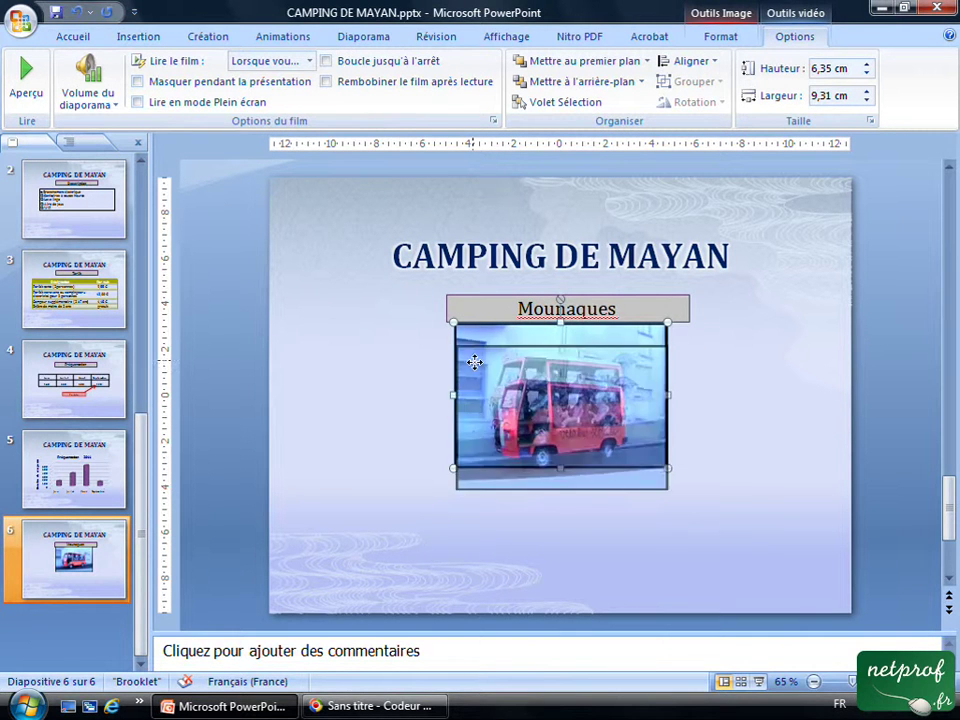
# - Move the Mounaques video just below the label and enlarge it to 10,23 × 15 cm
pyautogui.moveTo(471, 340); pyautogui.dragTo(473, 358)
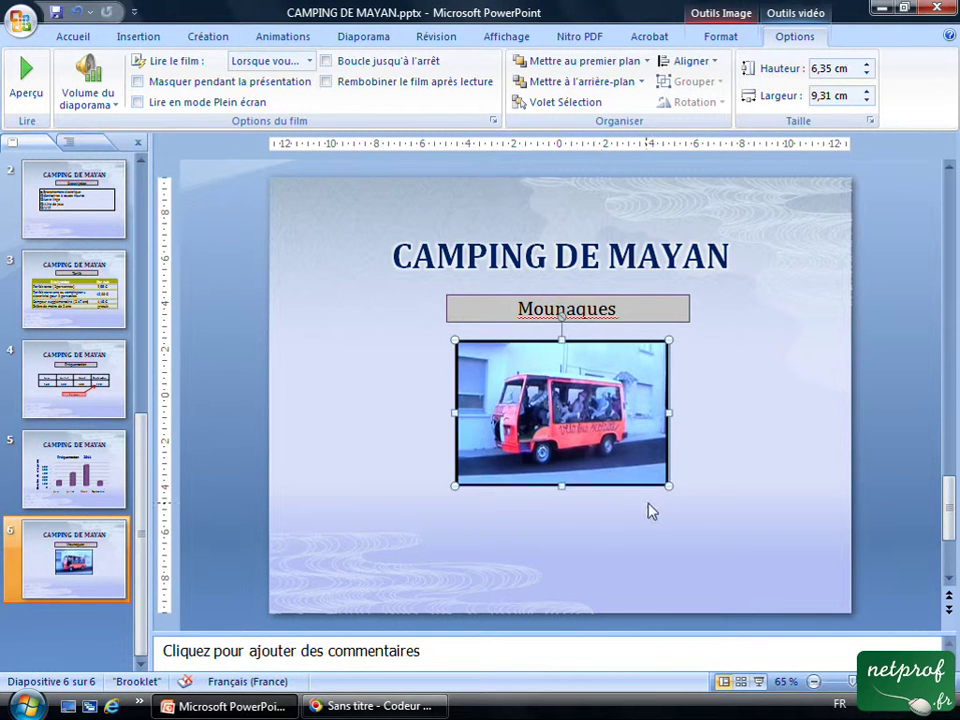
pyautogui.moveTo(669, 485); pyautogui.dragTo(735, 531)
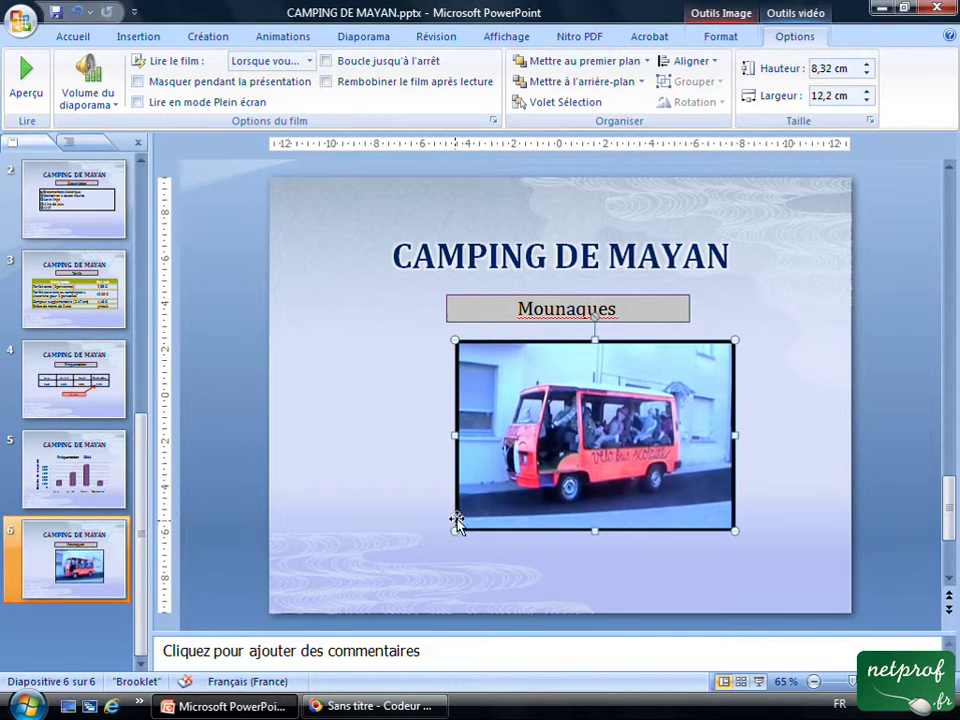
pyautogui.moveTo(452, 530); pyautogui.dragTo(390, 533)
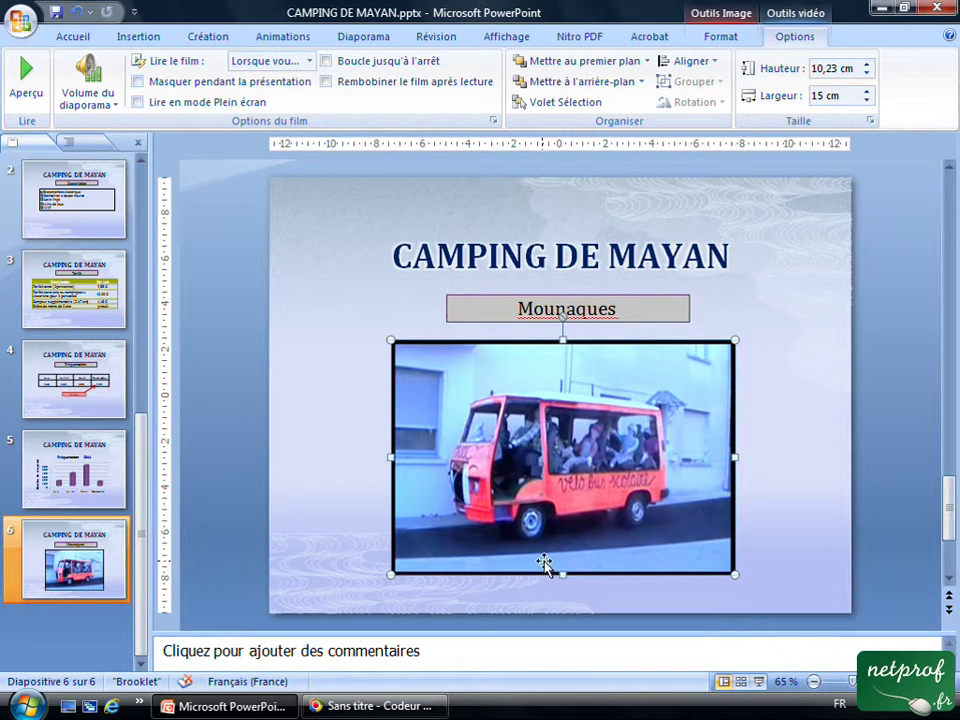
pyautogui.click(727, 296)
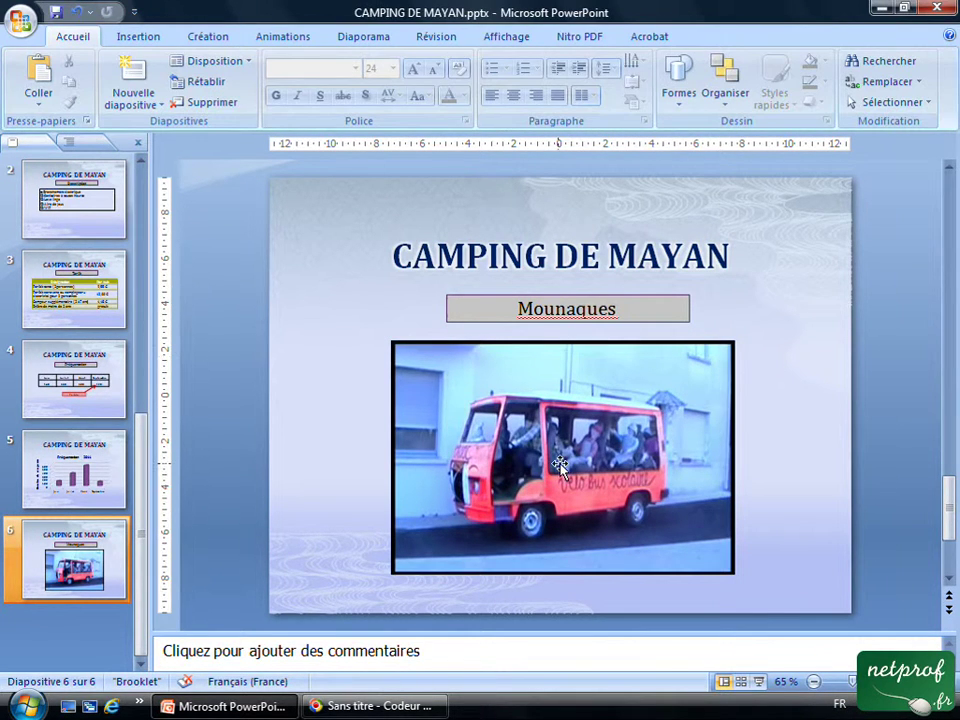
pyautogui.click(617, 348)
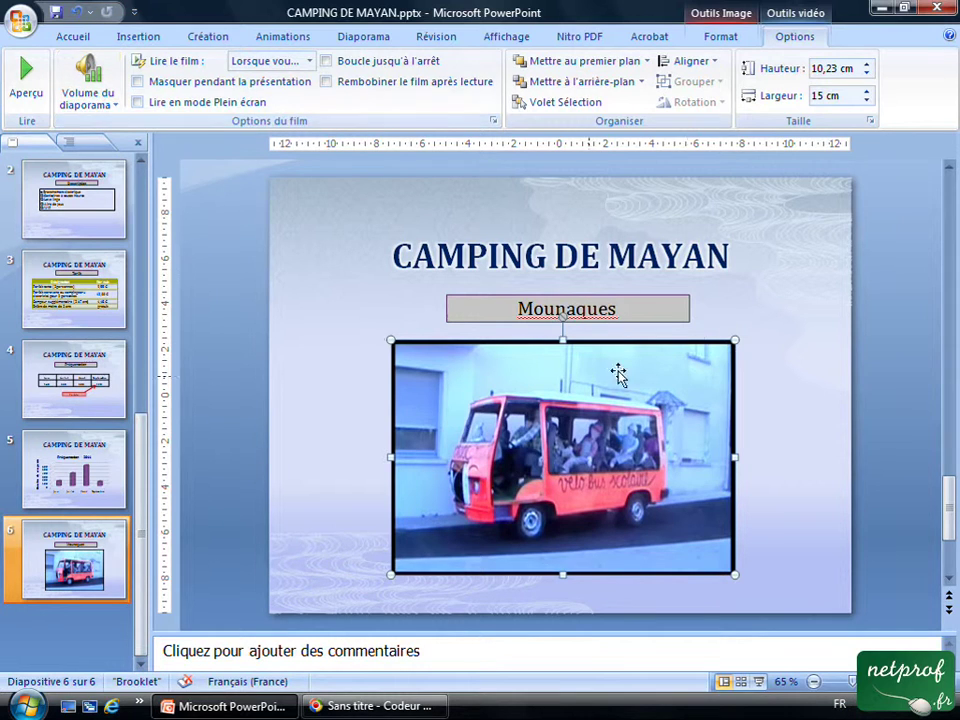
pyautogui.click(755, 284)
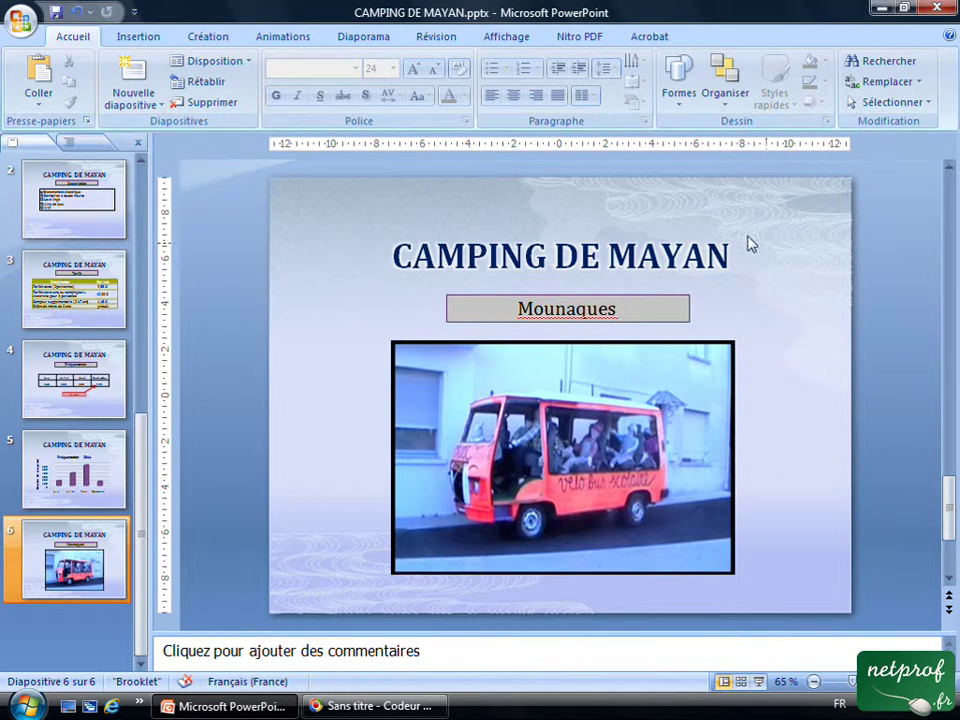
# - Start the slideshow from the current slide 6 via the Diaporama tab
pyautogui.click(354, 38)
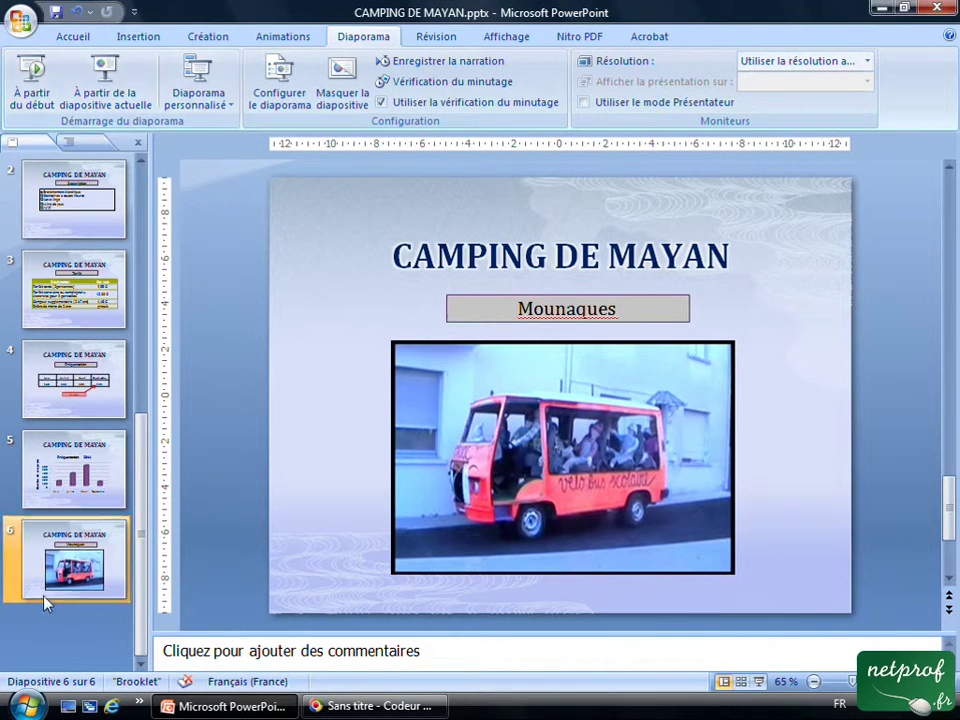
pyautogui.click(112, 88)
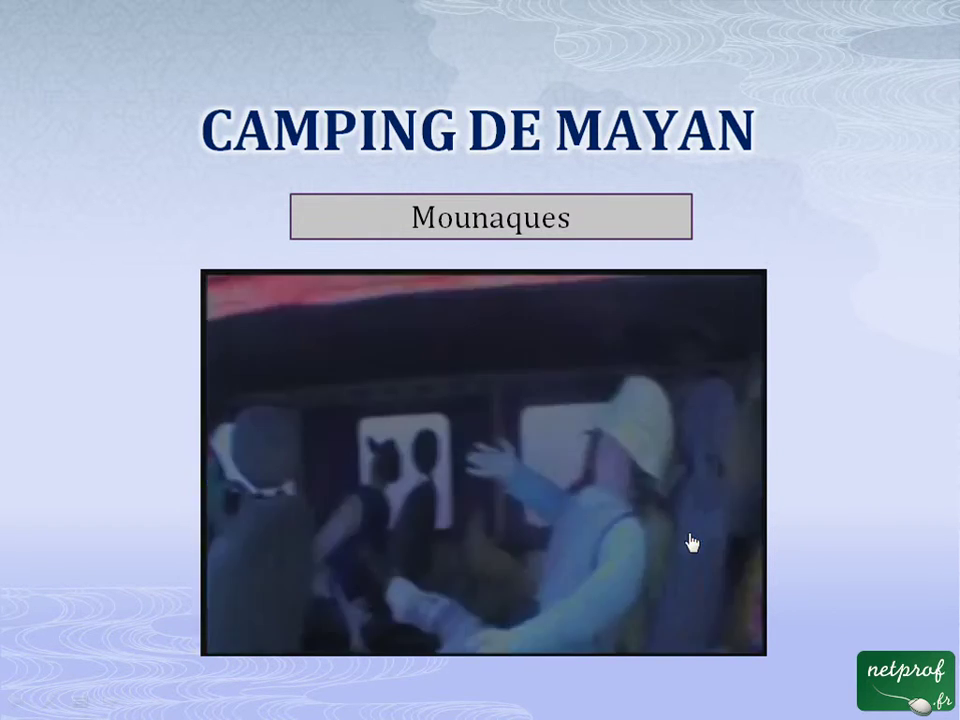
# - Advance past the Mounaques video to the end screen and exit the slideshow back to slide 6
pyautogui.click(800, 211)
pyautogui.click(801, 223)
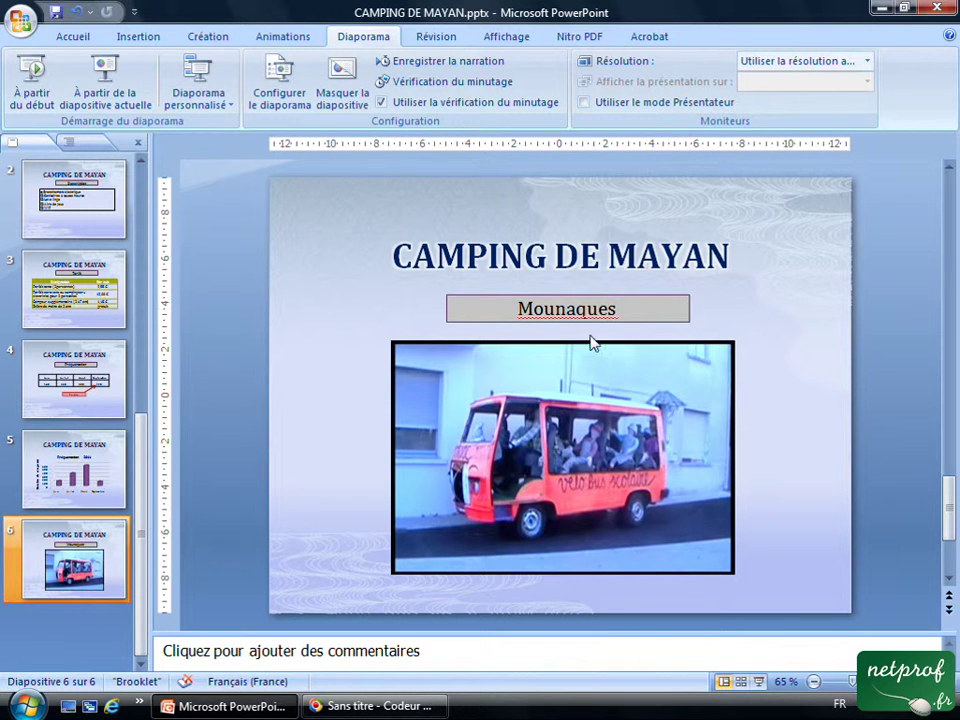
pyautogui.click(74, 36)
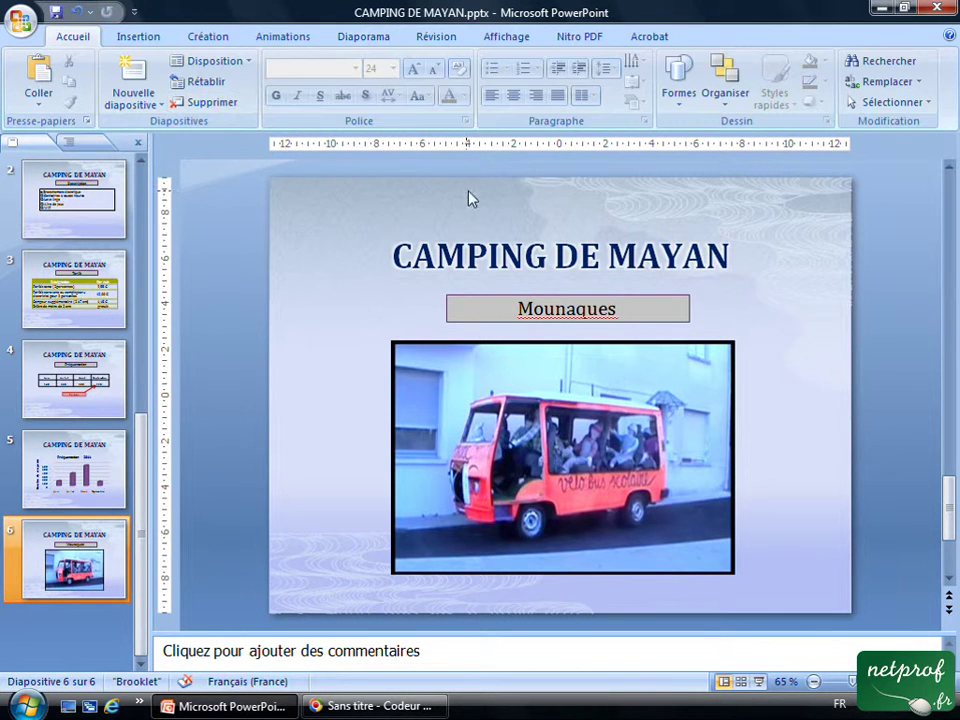